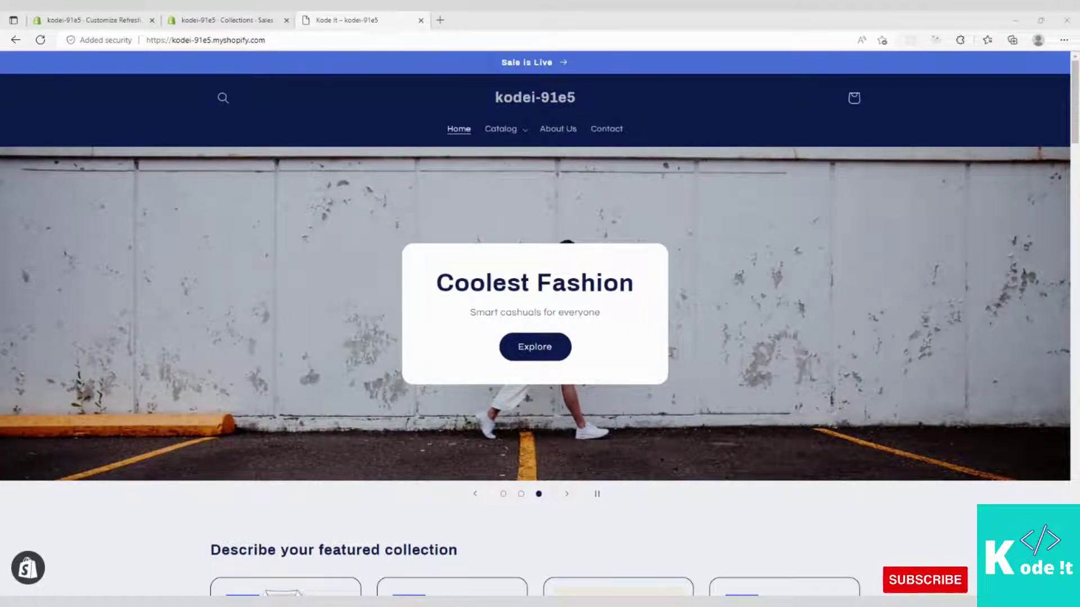
In the theme editor, change the home page's featured collection heading to "Sale is Live".
scroll(245, 353, down, 5)
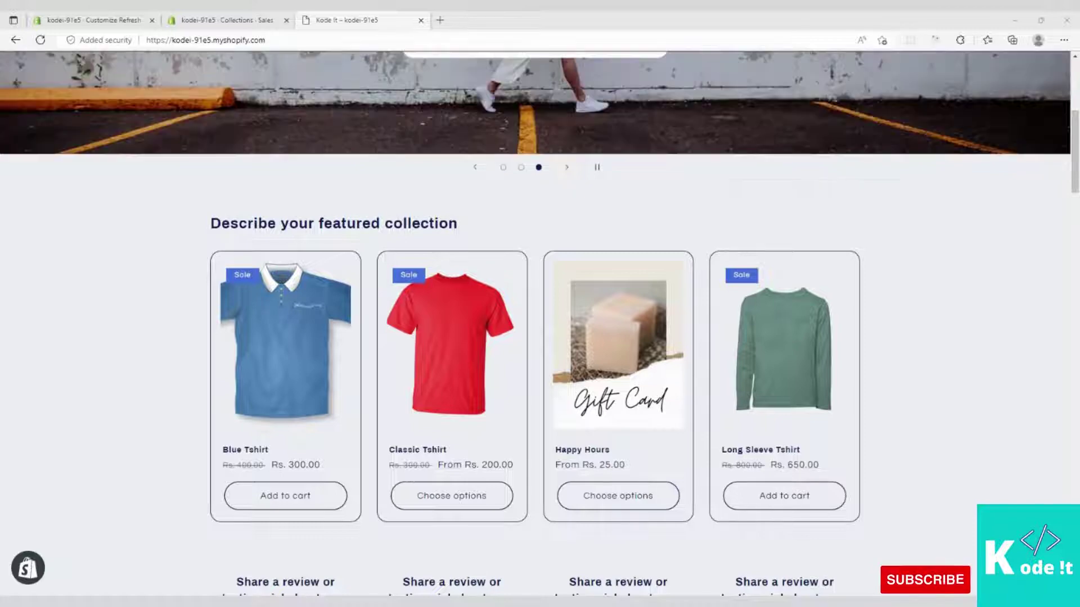
click(96, 20)
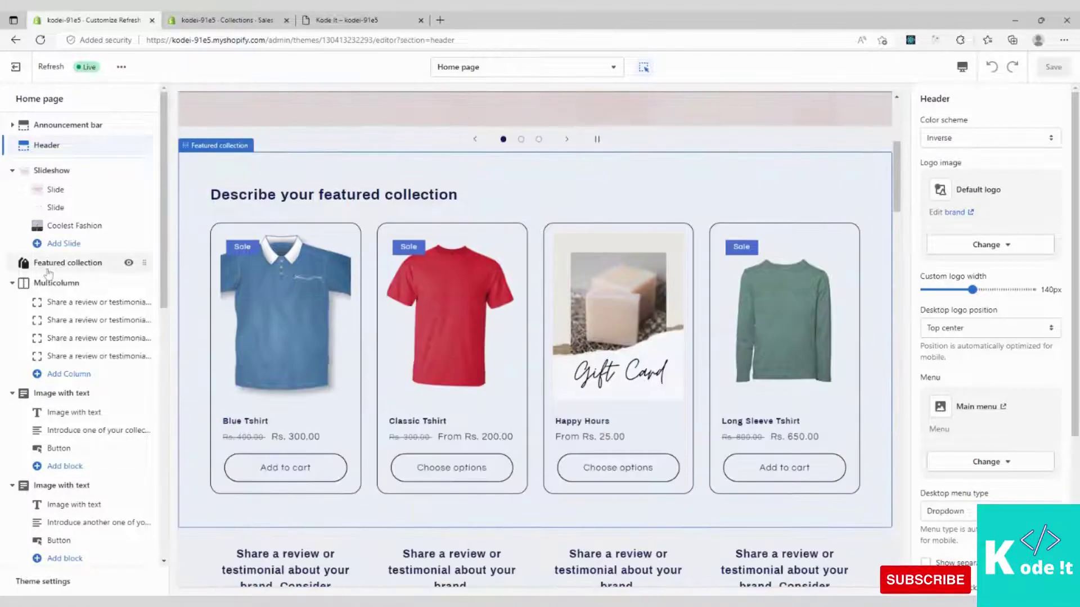
click(48, 268)
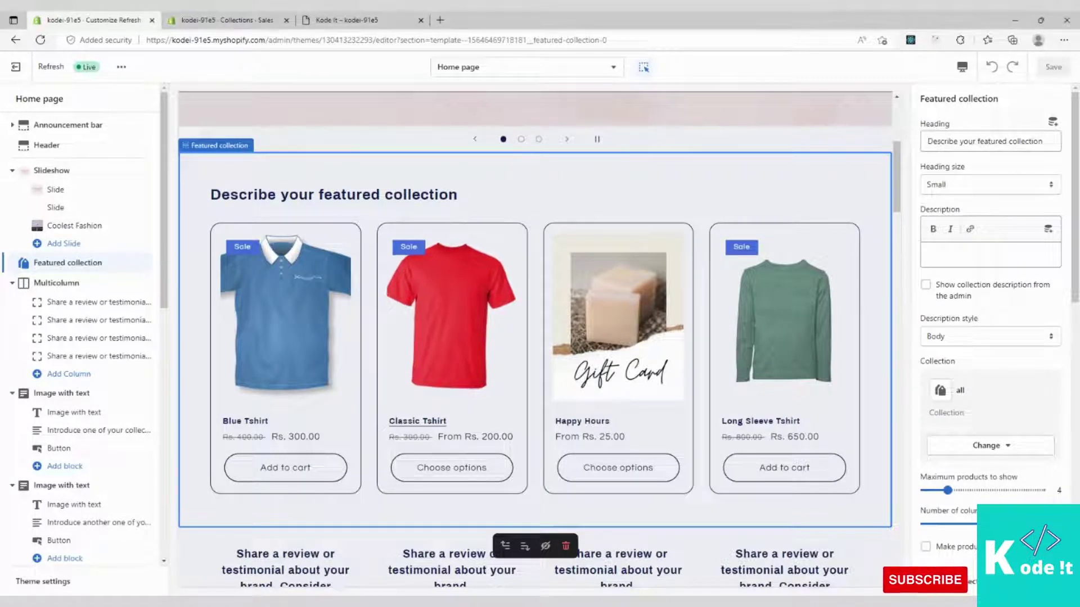
triple_click(1024, 141)
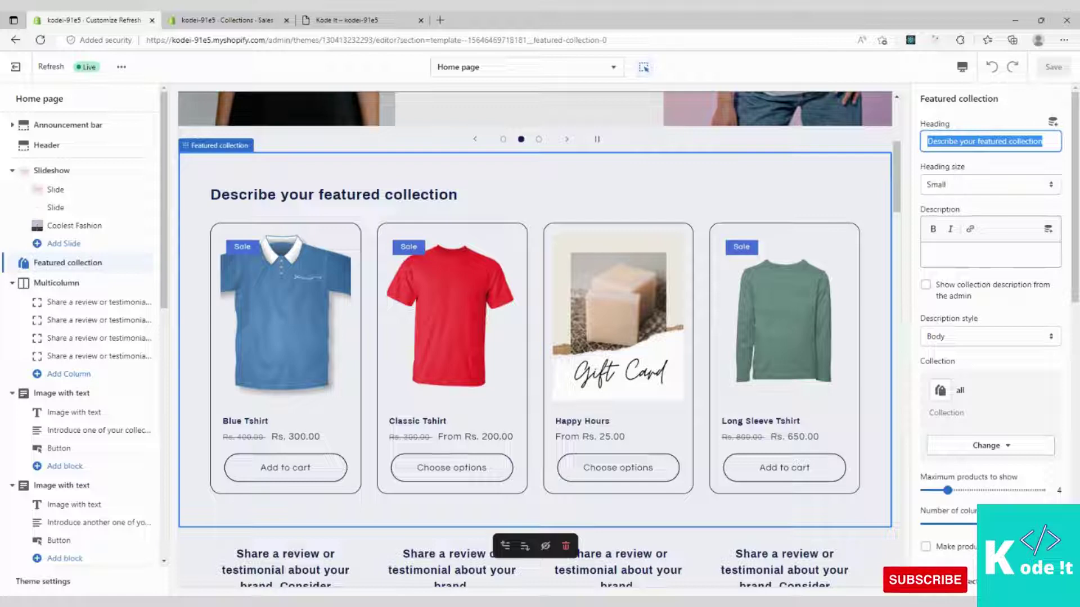
text(Sale is Live)
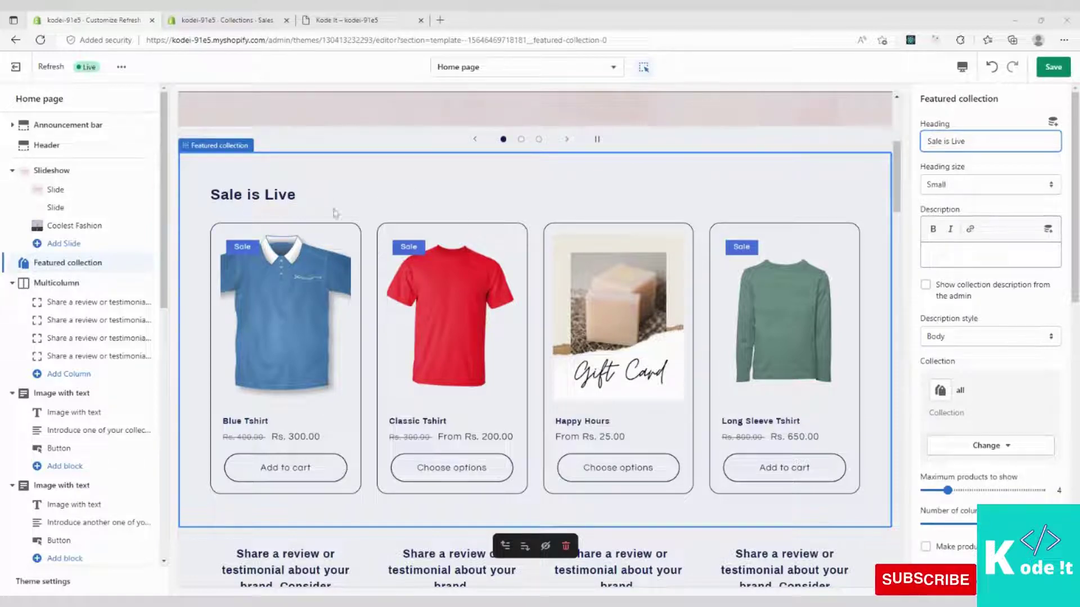
Try the Large heading size for the featured collection and return it to Small.
click(952, 189)
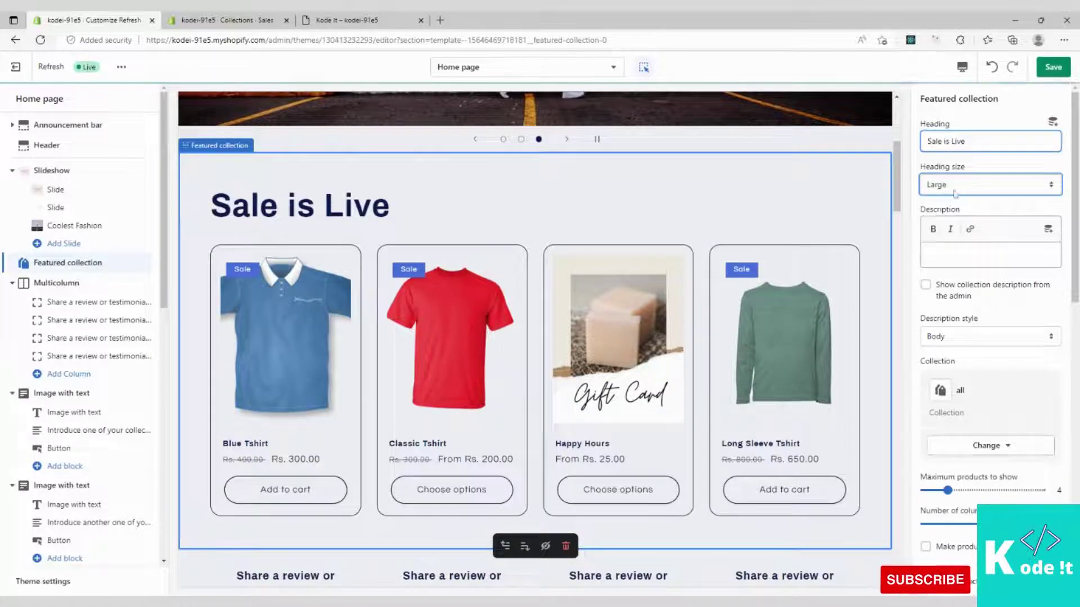
key(Up)
key(Up)
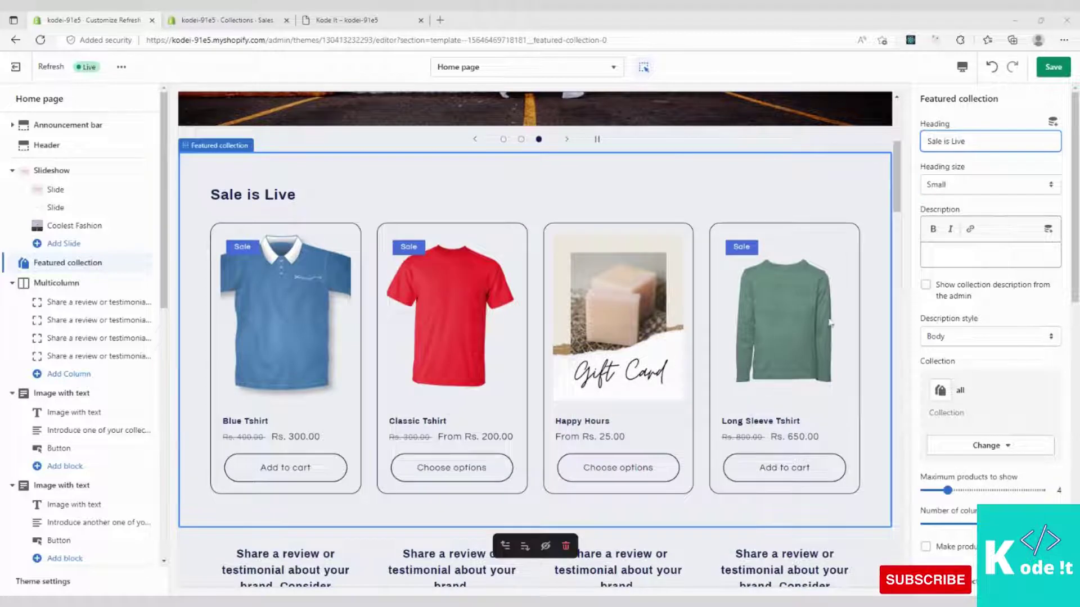
Enter "Great product have great offers" as the featured collection's description.
click(955, 255)
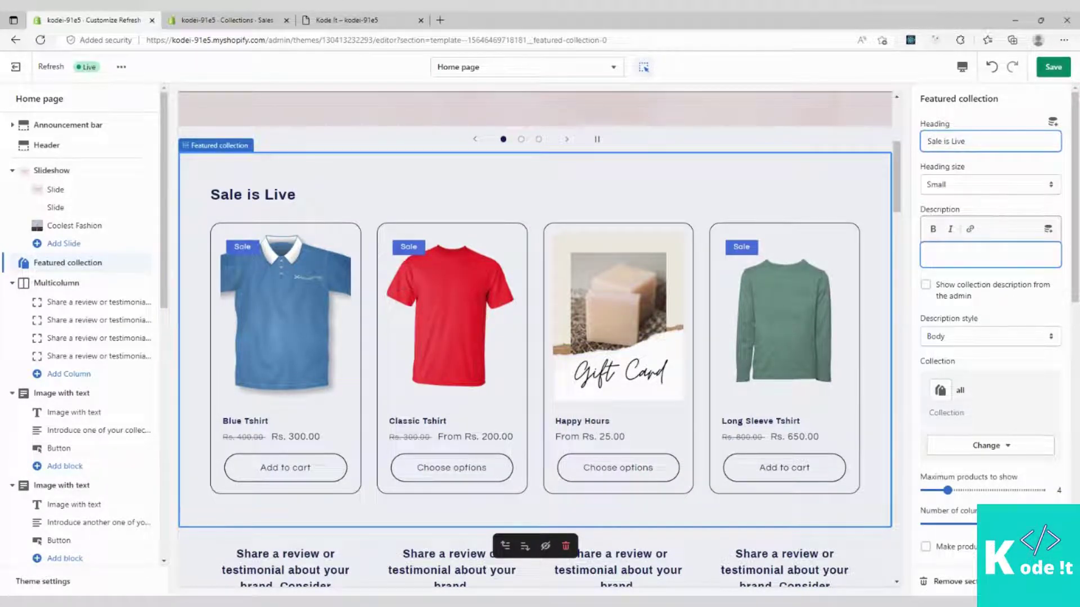
text(Great product have great offers)
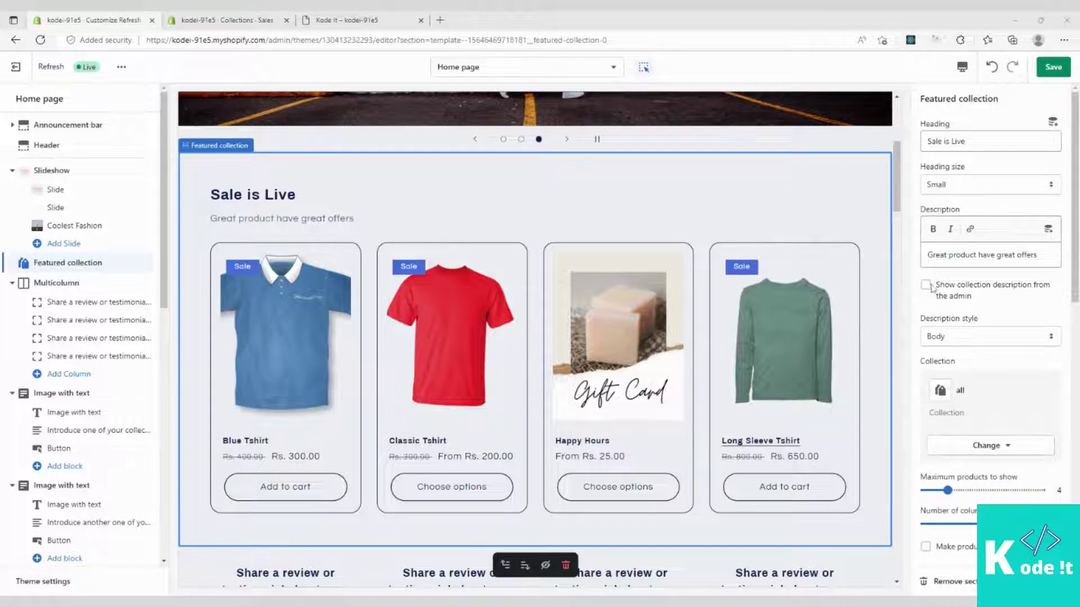
Try the Subtitle and Uppercase description styles for the featured collection and return to Body.
click(947, 338)
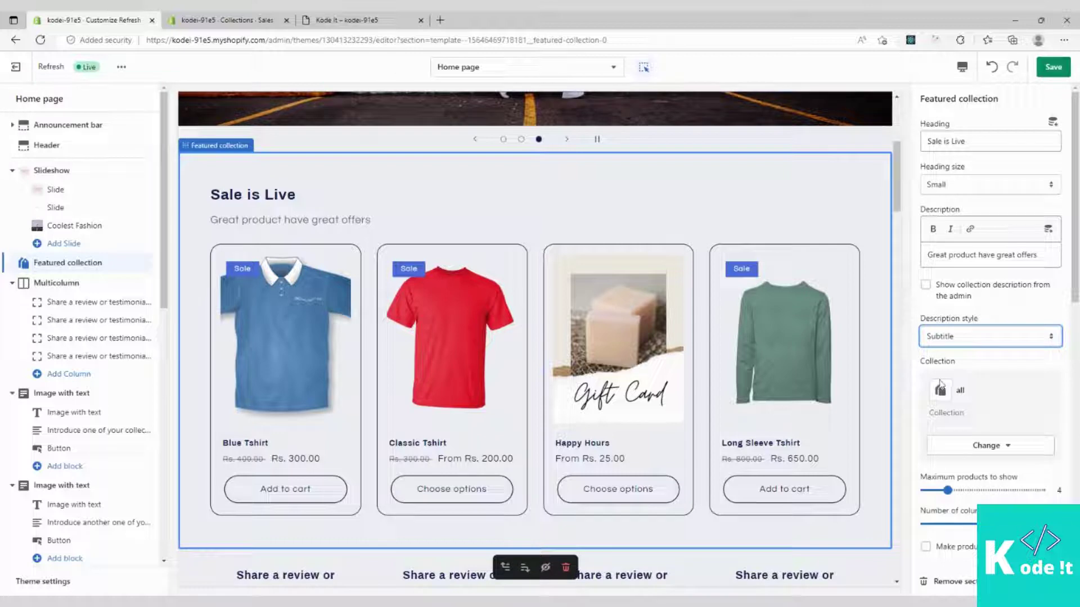
key(Down)
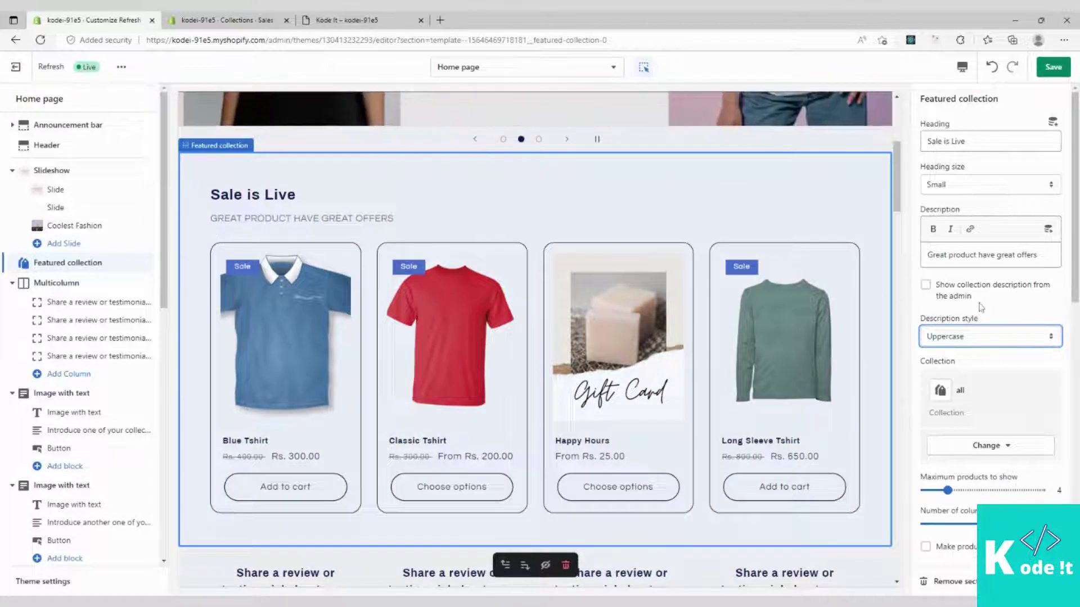
click(949, 356)
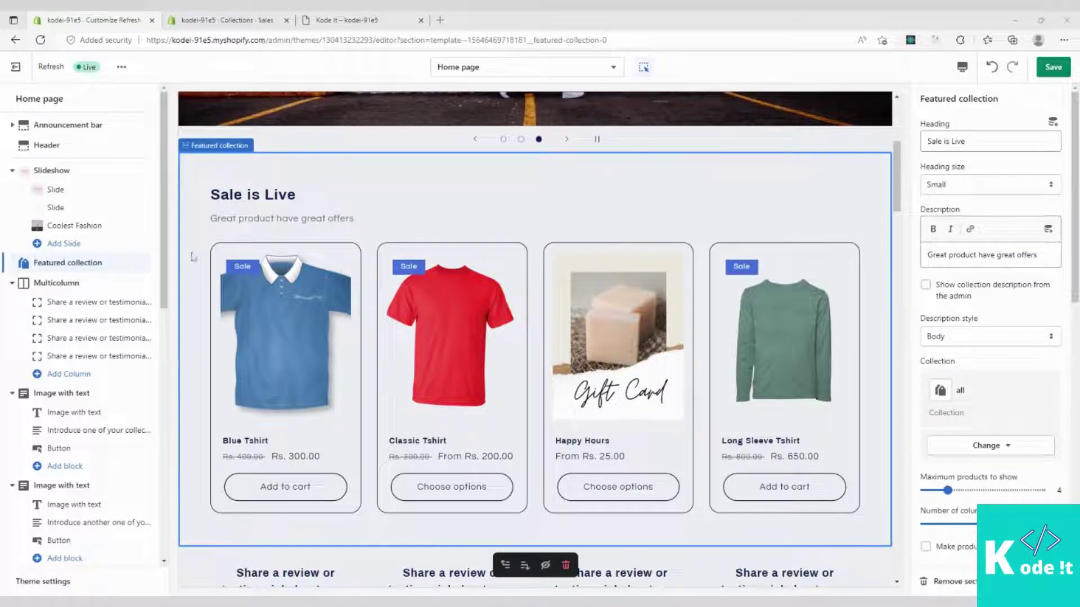
Look at the Sales collection's description in the store admin and return to the theme editor.
click(227, 20)
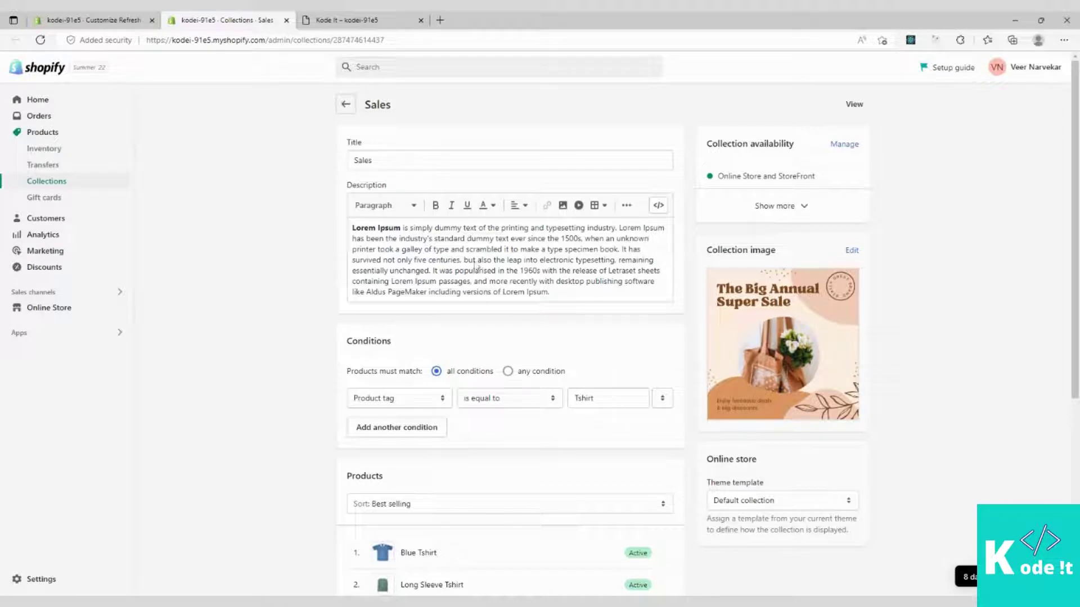
drag(352, 228, 549, 292)
click(96, 20)
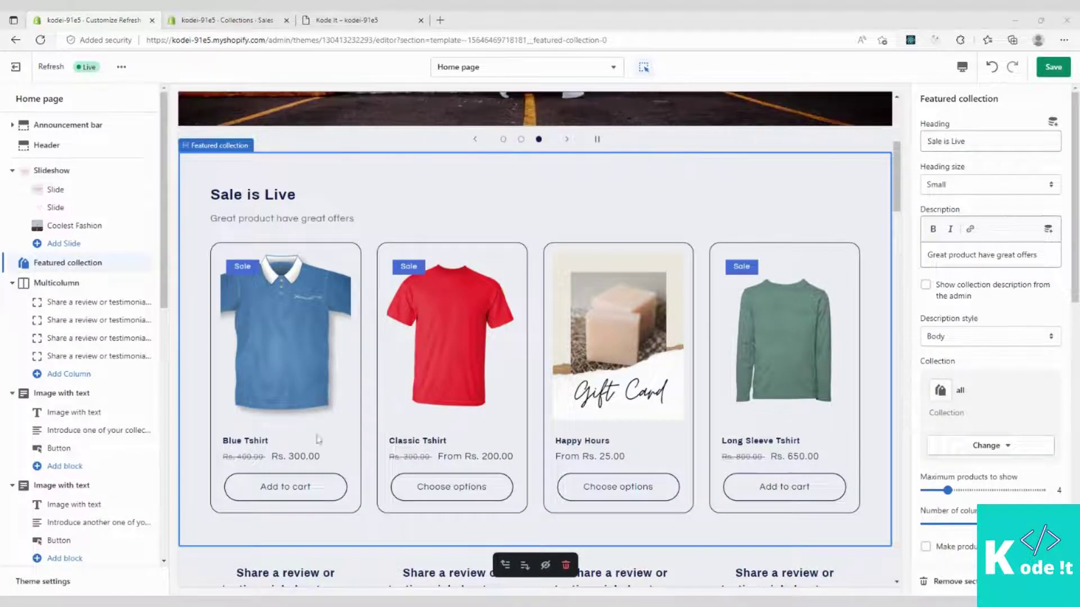
View the collections selectable for the featured collection section and leave the selection without choosing another.
click(986, 446)
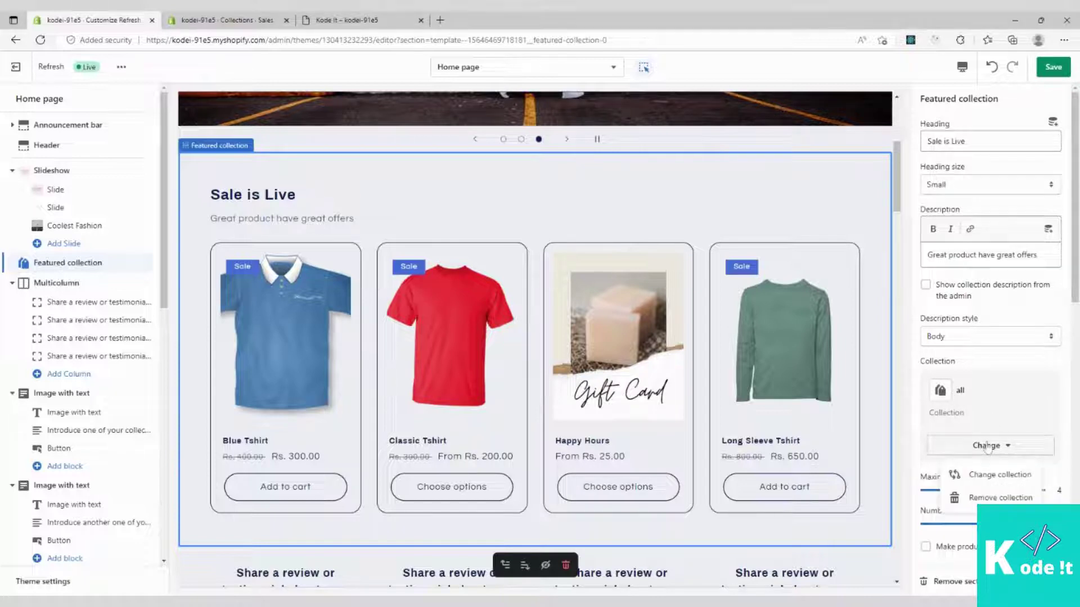
click(969, 480)
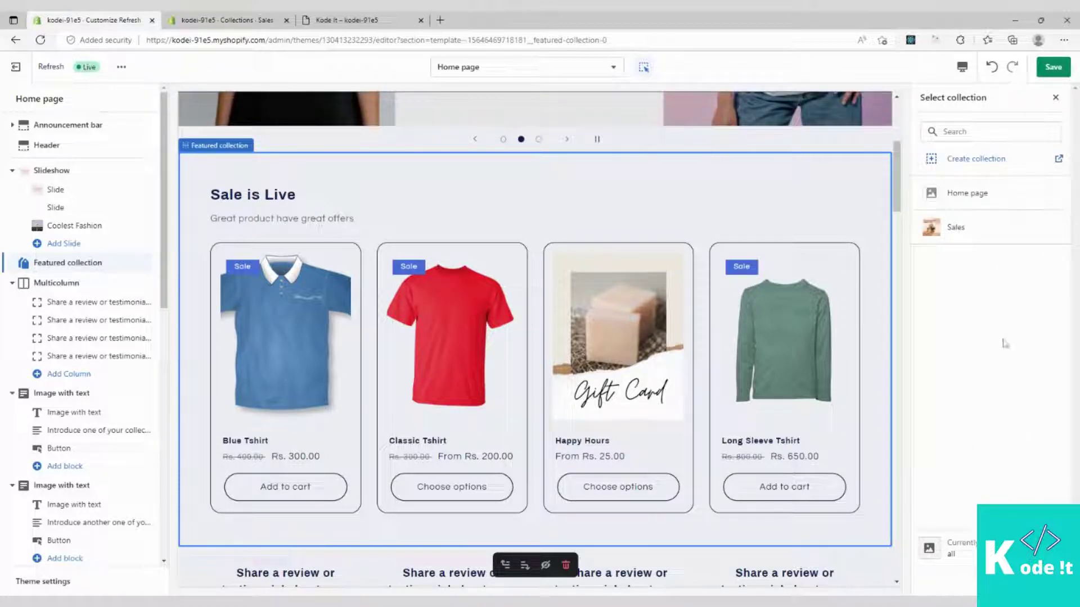
key(Escape)
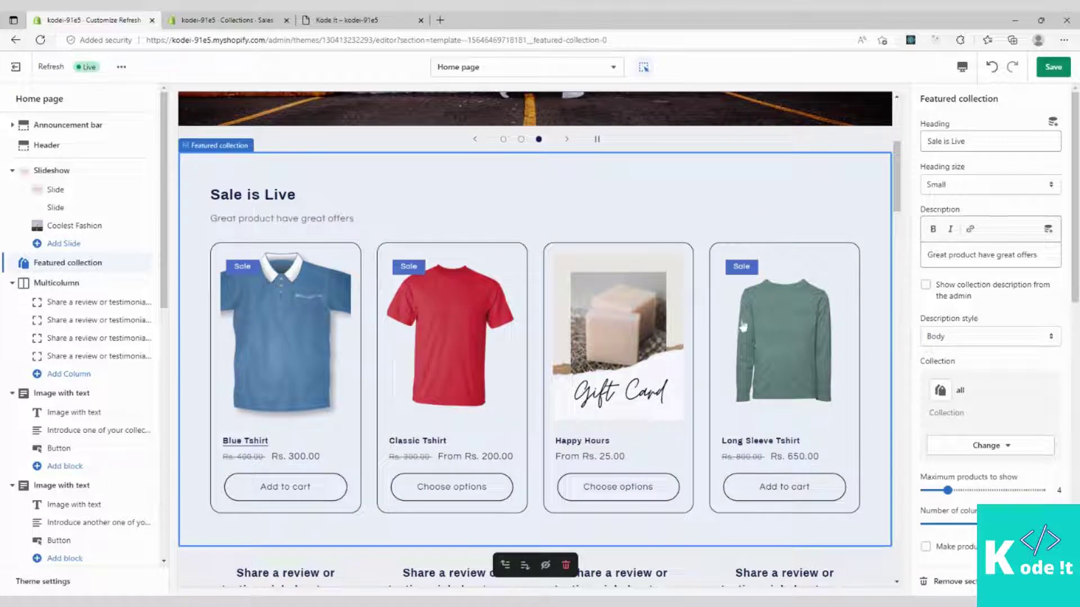
Try 6 and 3 as the featured collection's maximum products to show, ending at 6.
scroll(985, 353, down, 5)
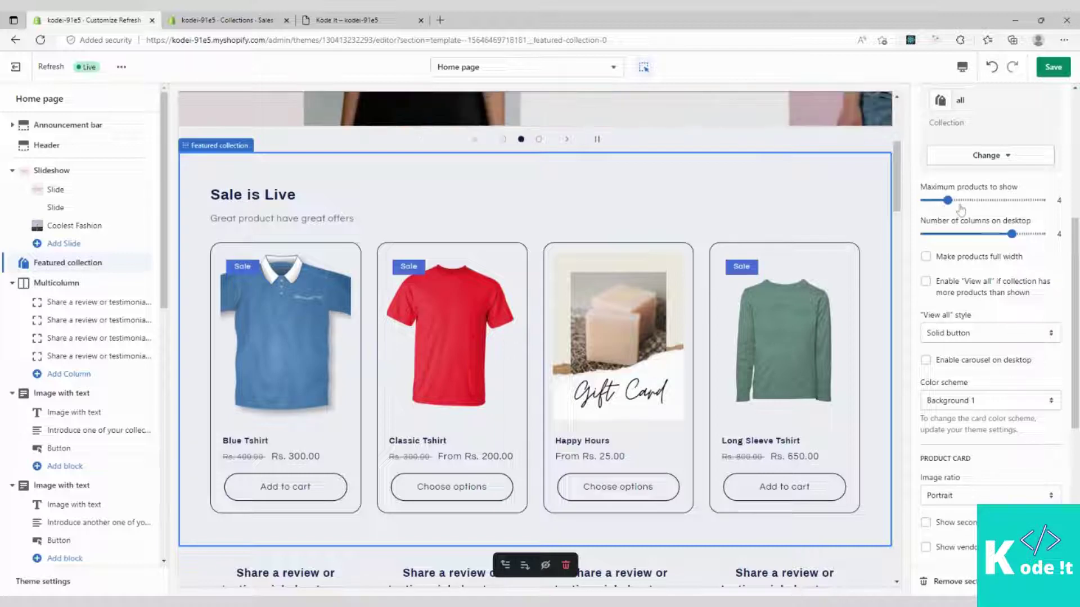
click(948, 201)
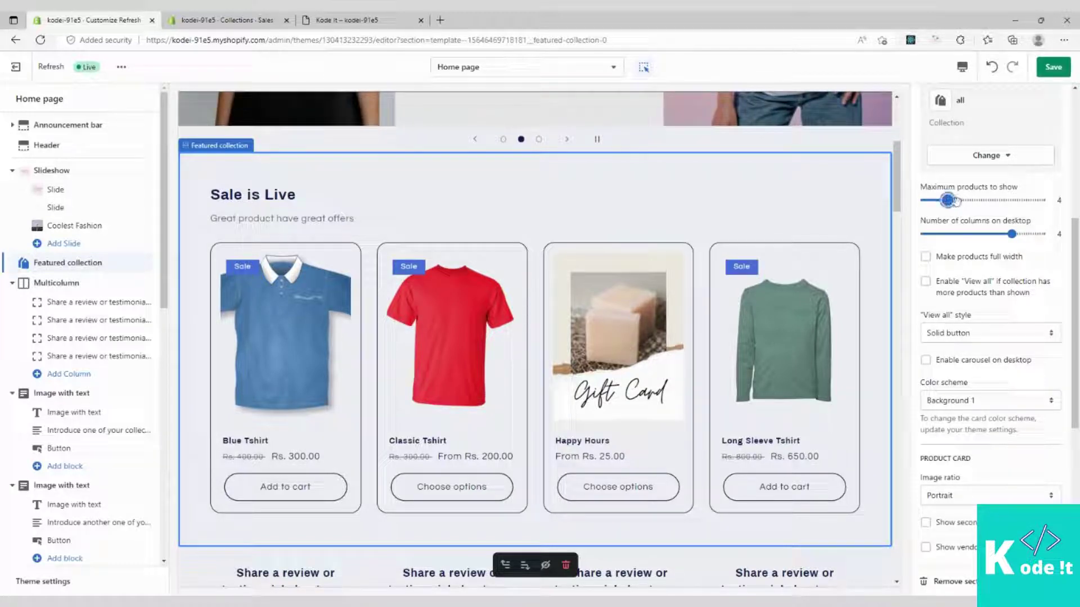
drag(971, 201, 977, 205)
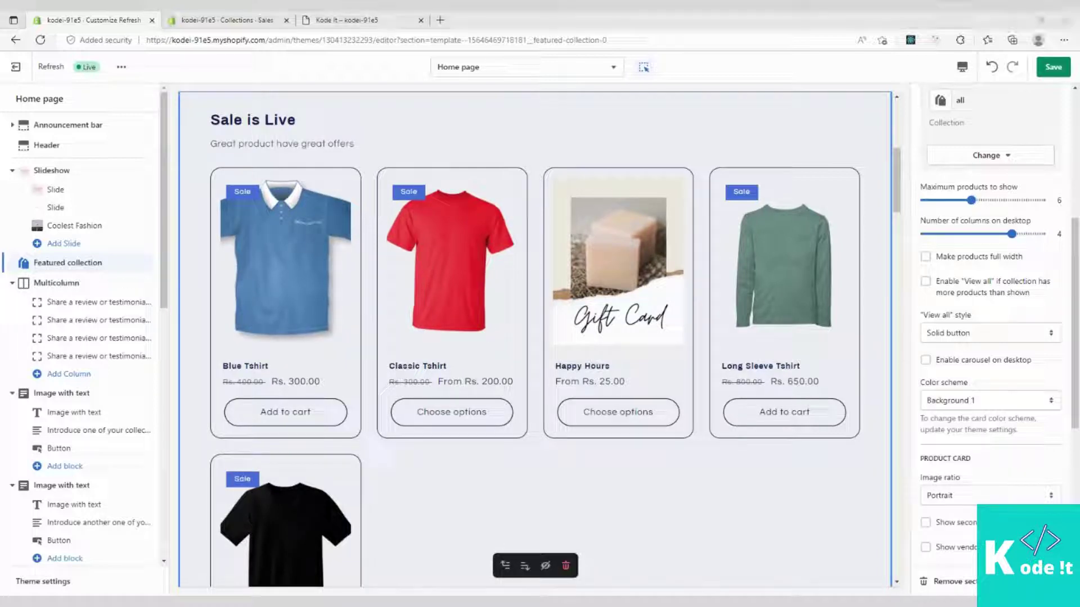
drag(969, 200, 935, 203)
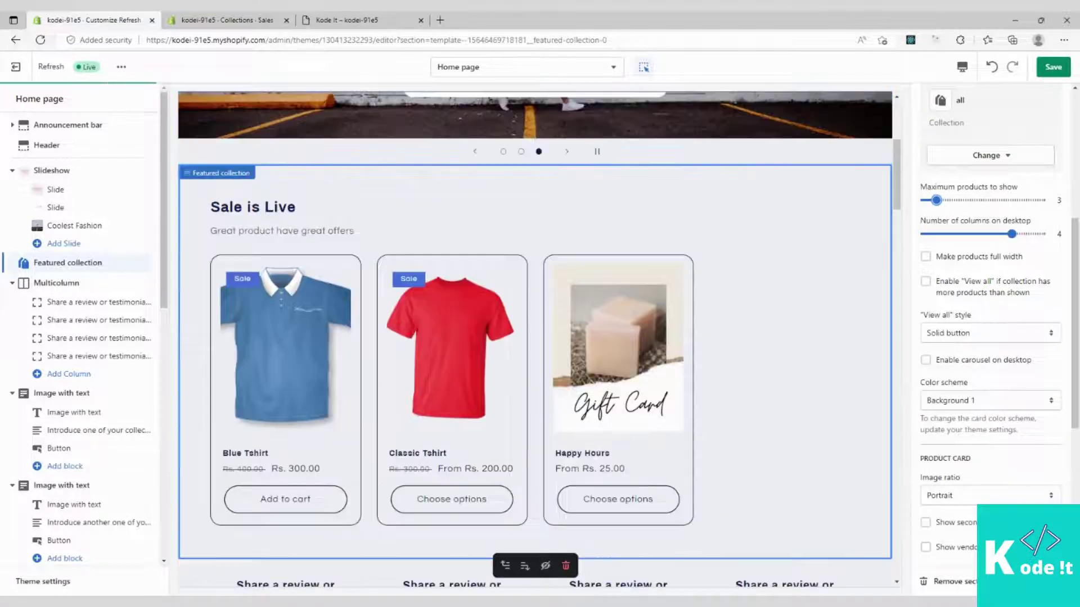
click(936, 201)
drag(988, 203, 969, 200)
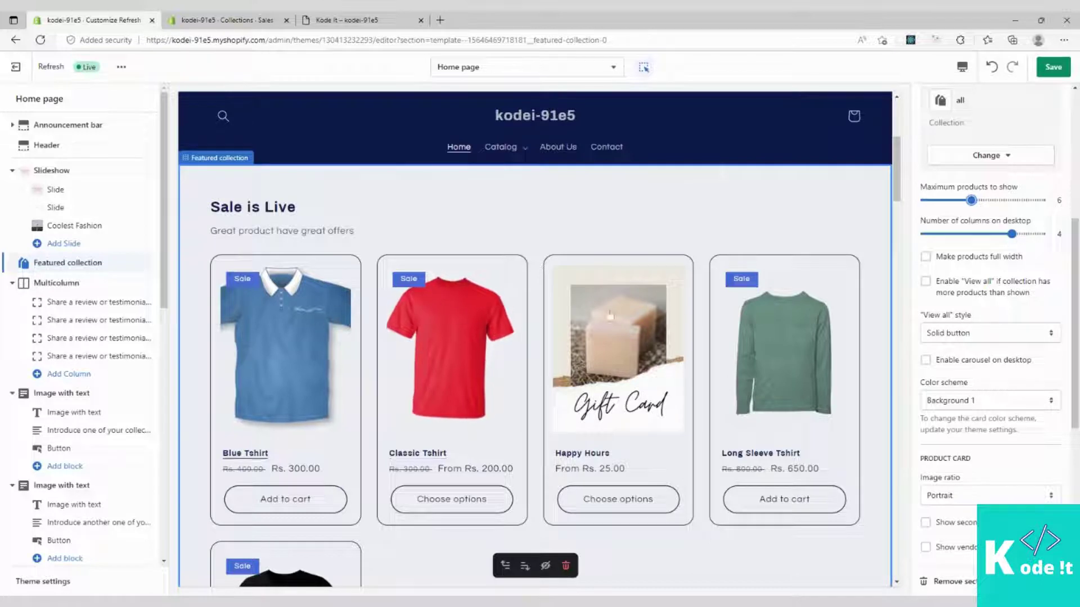
Try 3, 2 and 4 desktop columns for the featured collection, settle on 5, and save the changes.
click(988, 234)
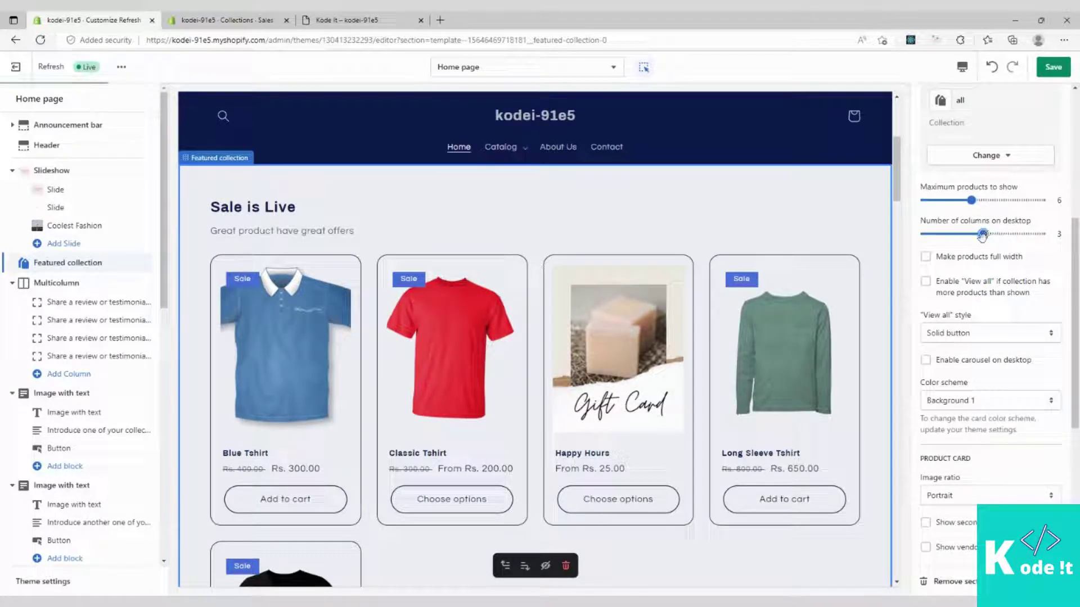
click(962, 235)
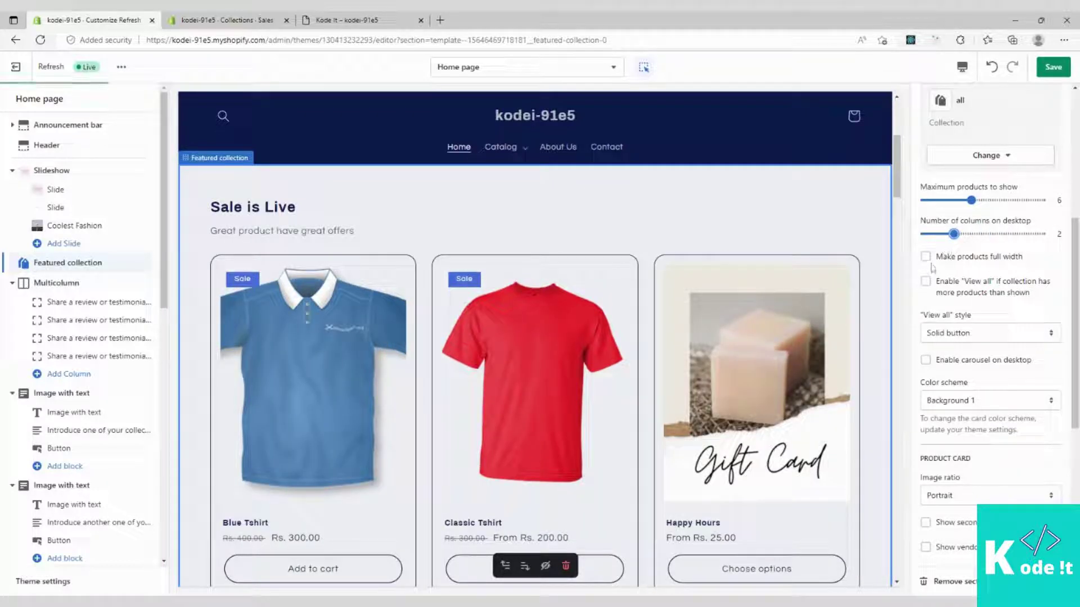
drag(954, 236, 1011, 235)
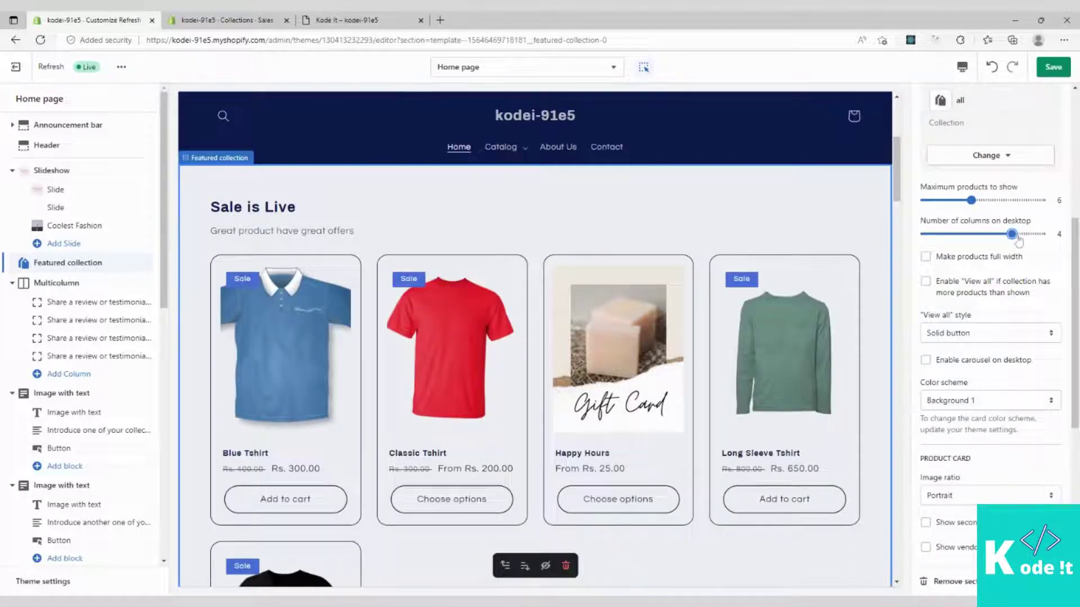
drag(1012, 234, 1029, 235)
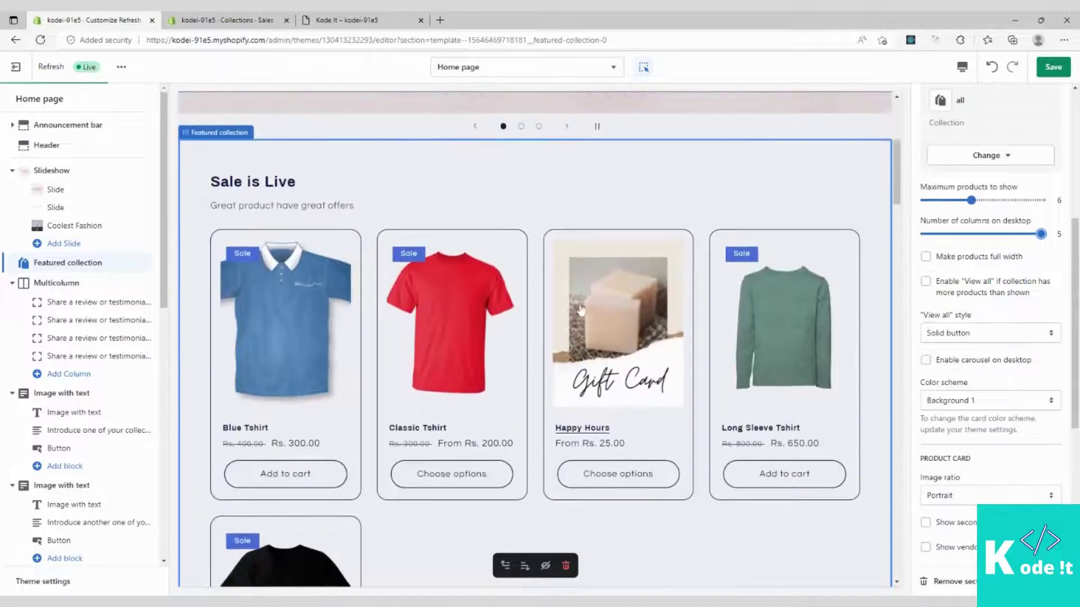
scroll(586, 343, down, 3)
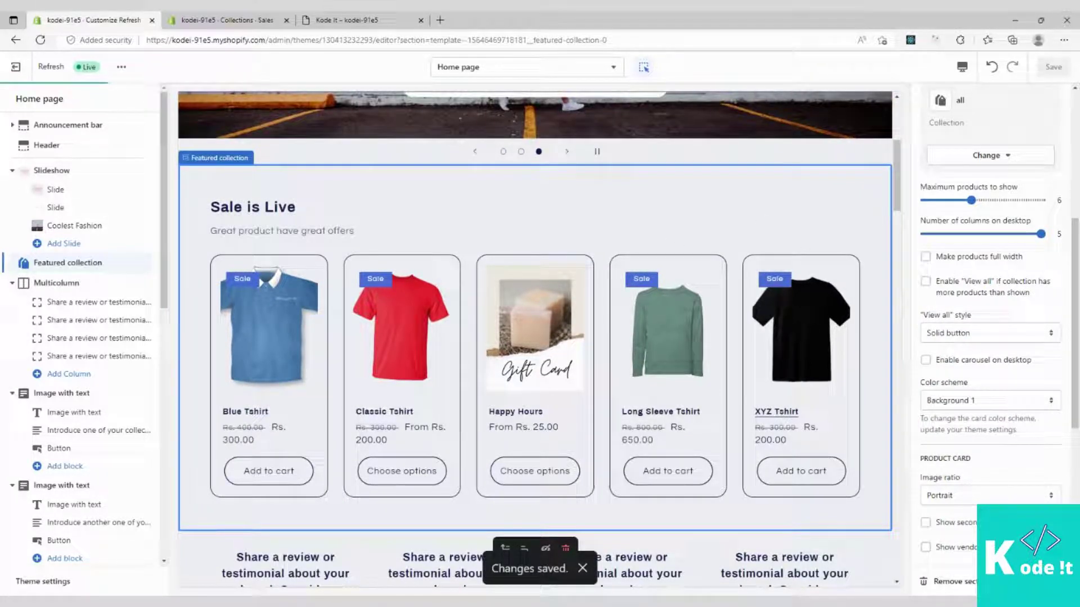
Try full-width products, turn that option off again, and enable "View all" if the collection has more products than shown.
click(965, 263)
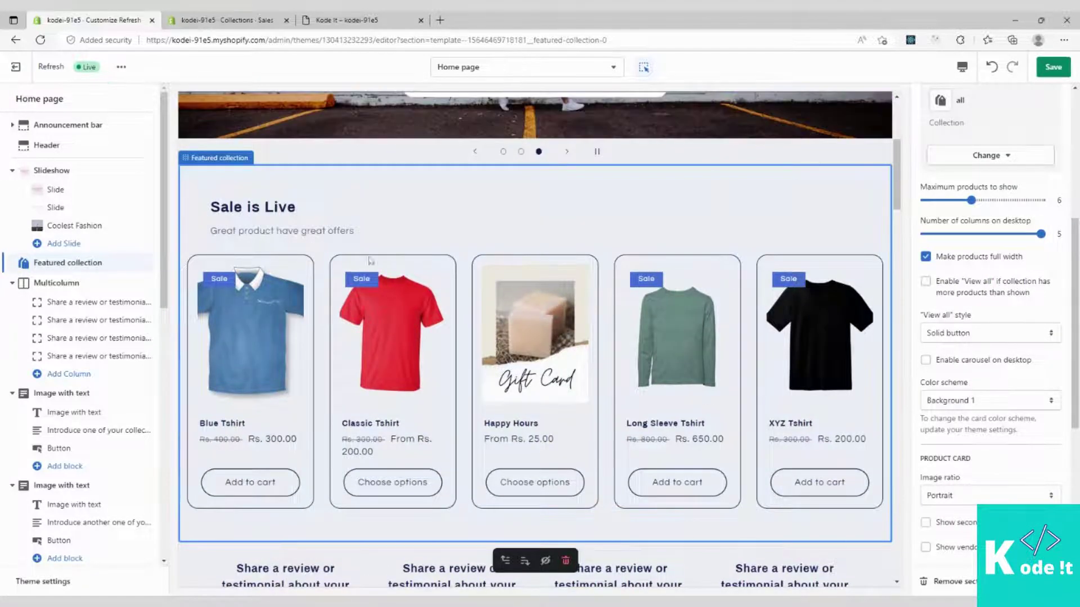
click(963, 258)
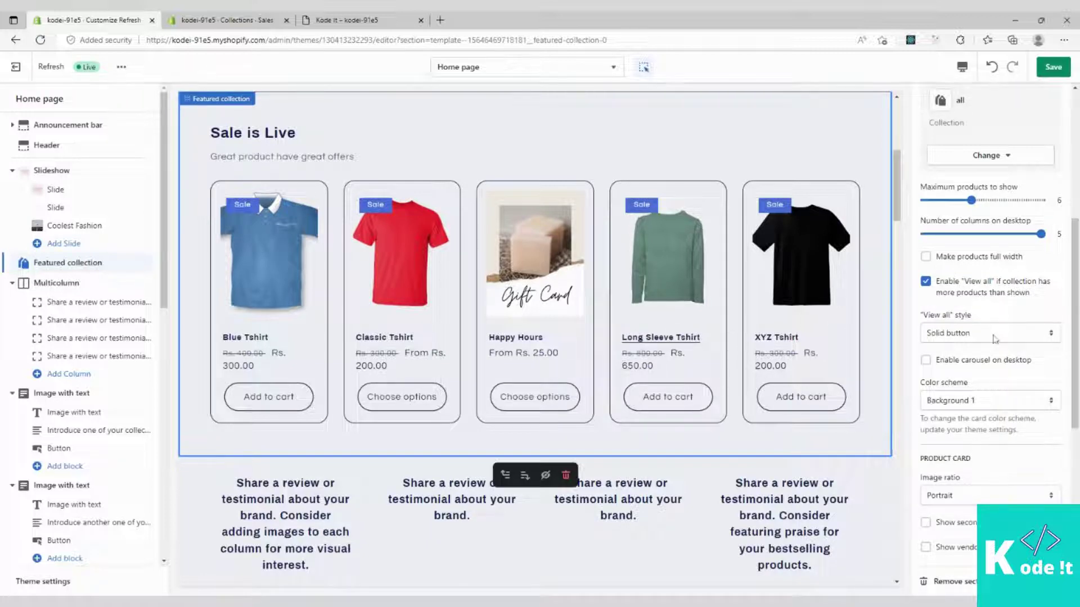
Set the featured collection to show at most 4 products in 4 desktop columns.
scroll(1005, 243, up, 2)
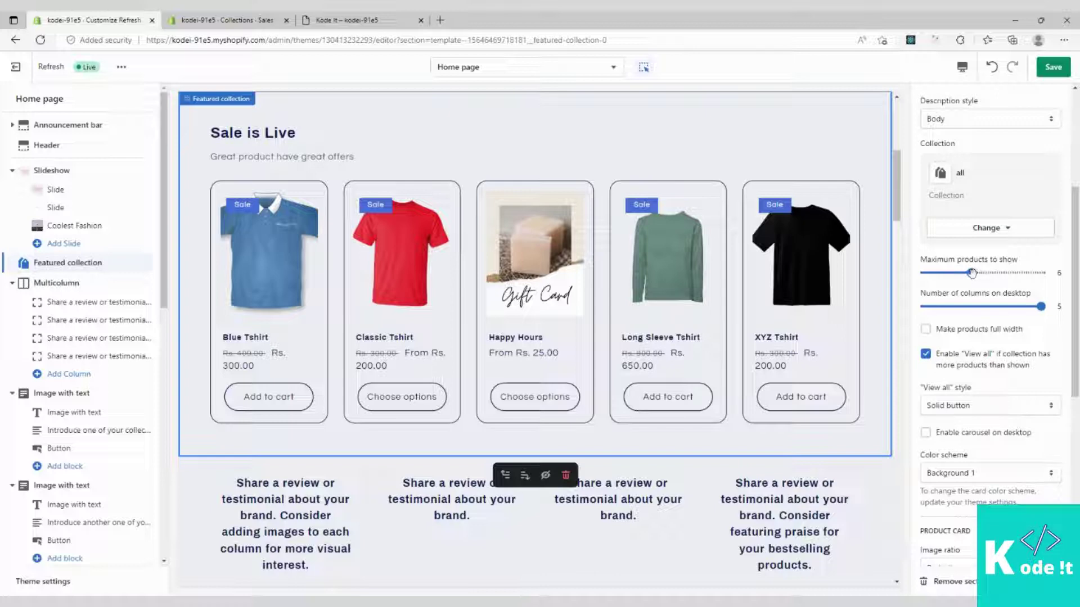
drag(971, 273, 947, 273)
drag(1038, 306, 1007, 310)
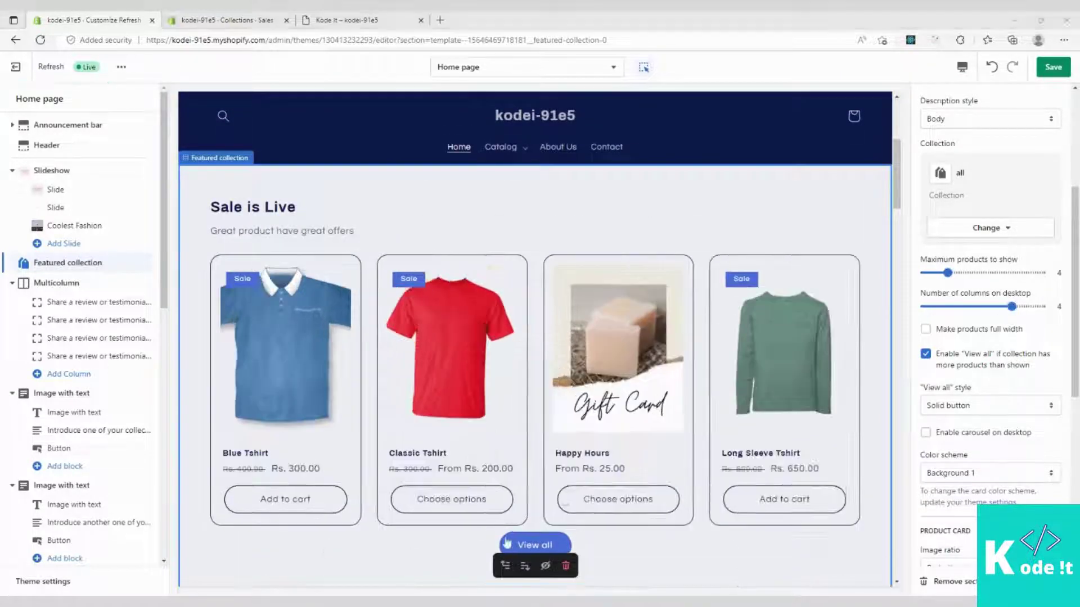
Try the Link style for the featured collection's "View all" control and set it to Outline button.
scroll(555, 409, down, 4)
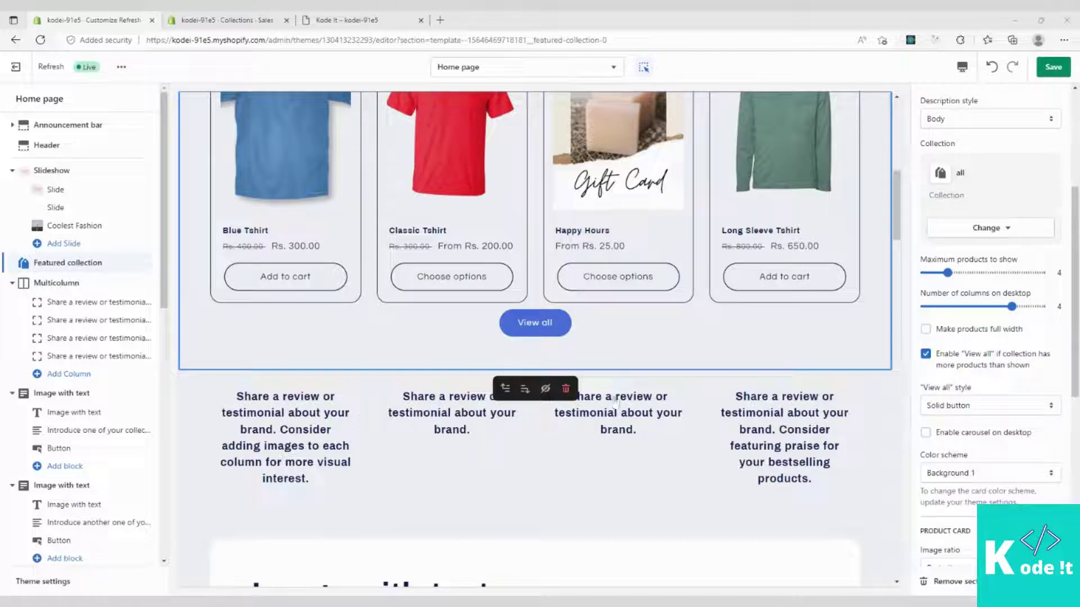
click(943, 413)
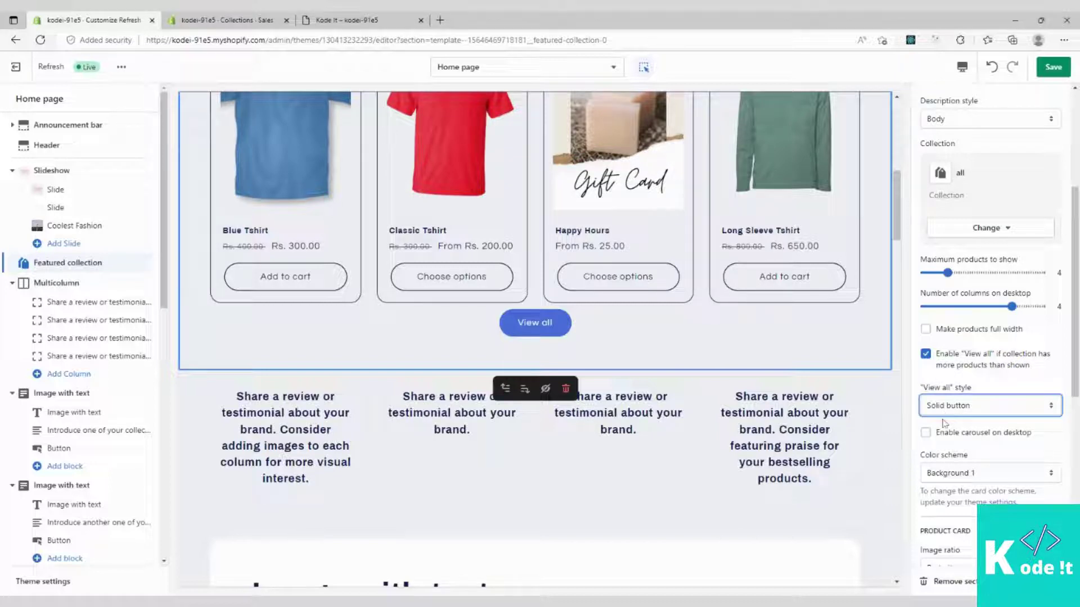
click(945, 422)
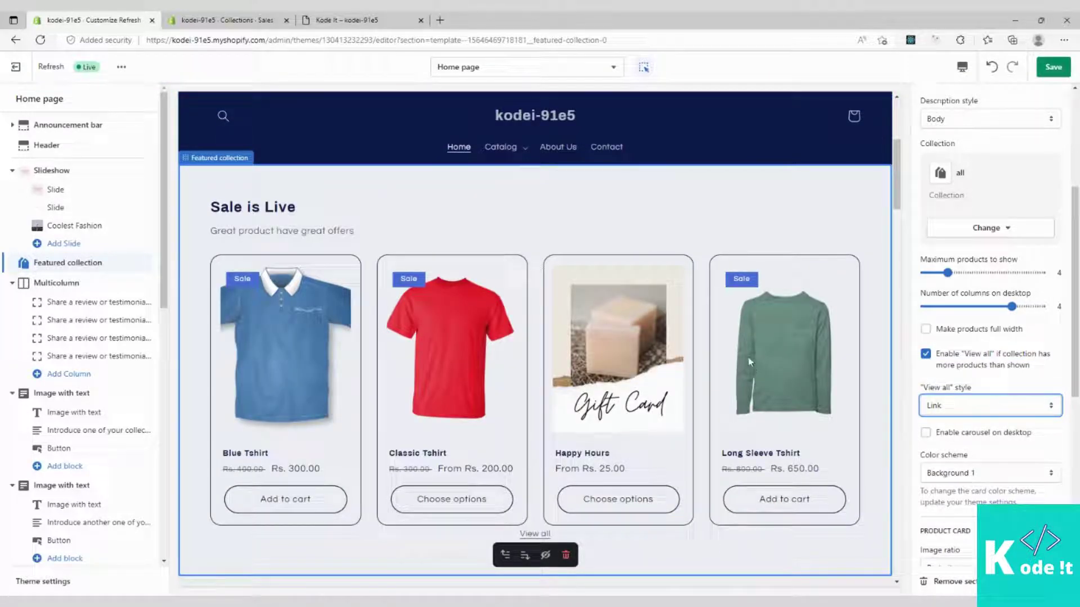
key(Down)
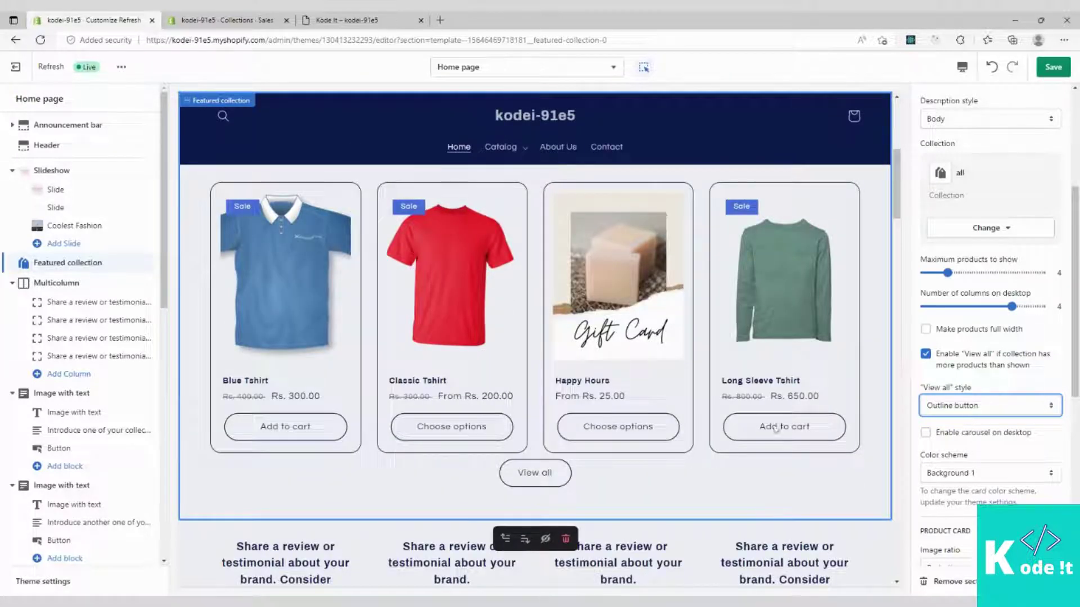
Set the featured collection's "View all" style to Solid button and enable the carousel on desktop.
key(Down)
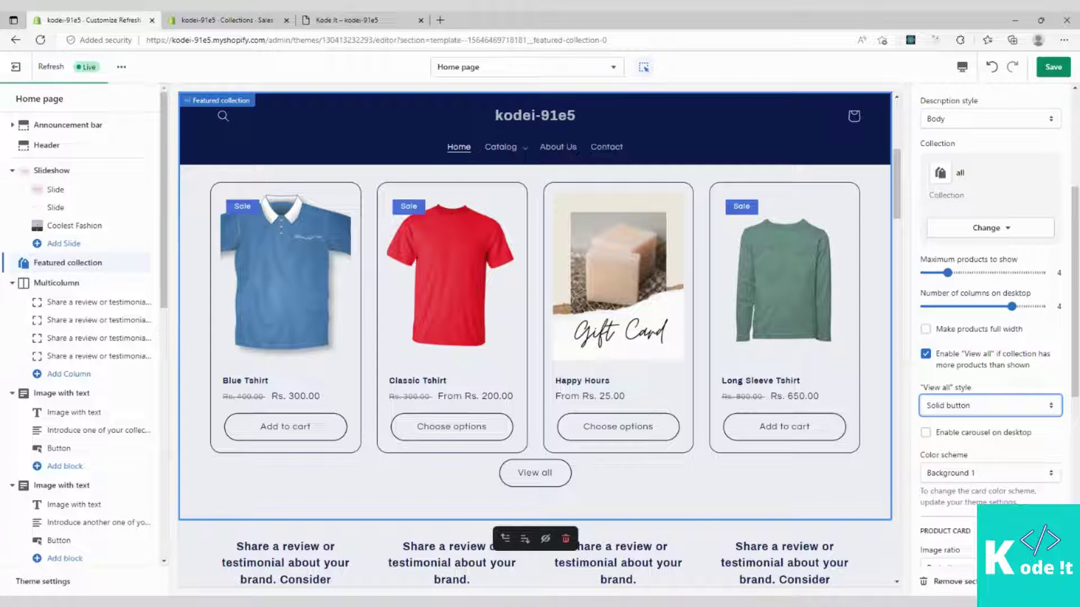
click(959, 434)
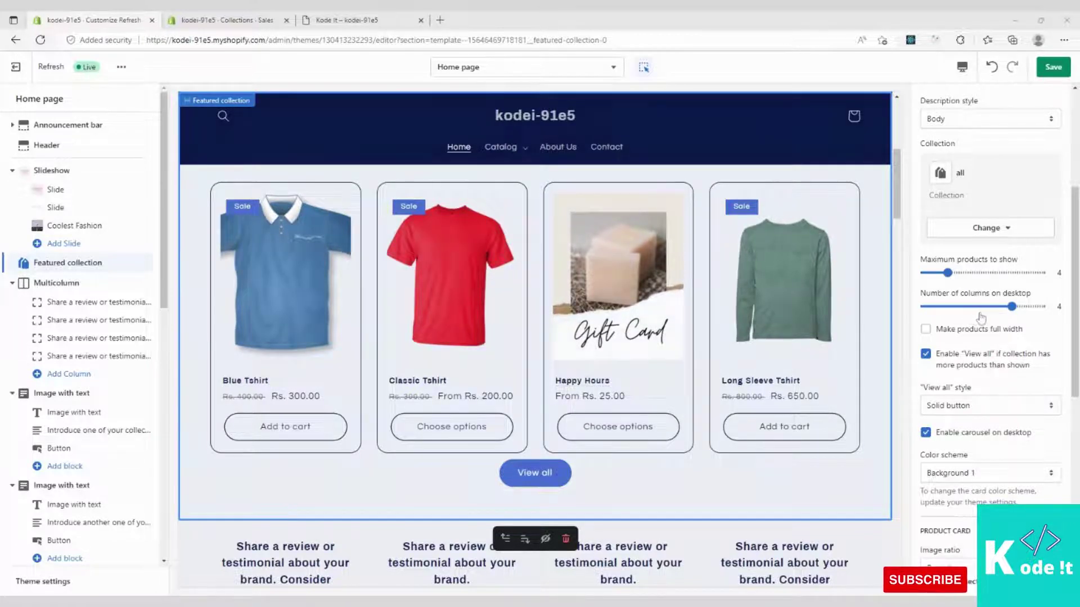
Set the featured collection to show at most 7 products and save the changes.
click(950, 273)
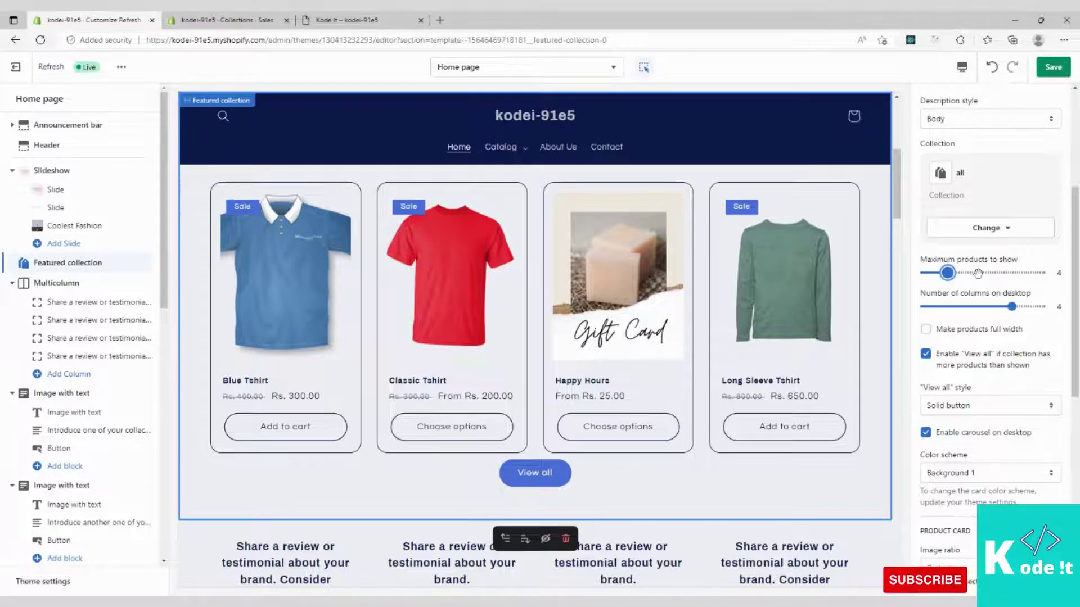
drag(978, 274, 983, 273)
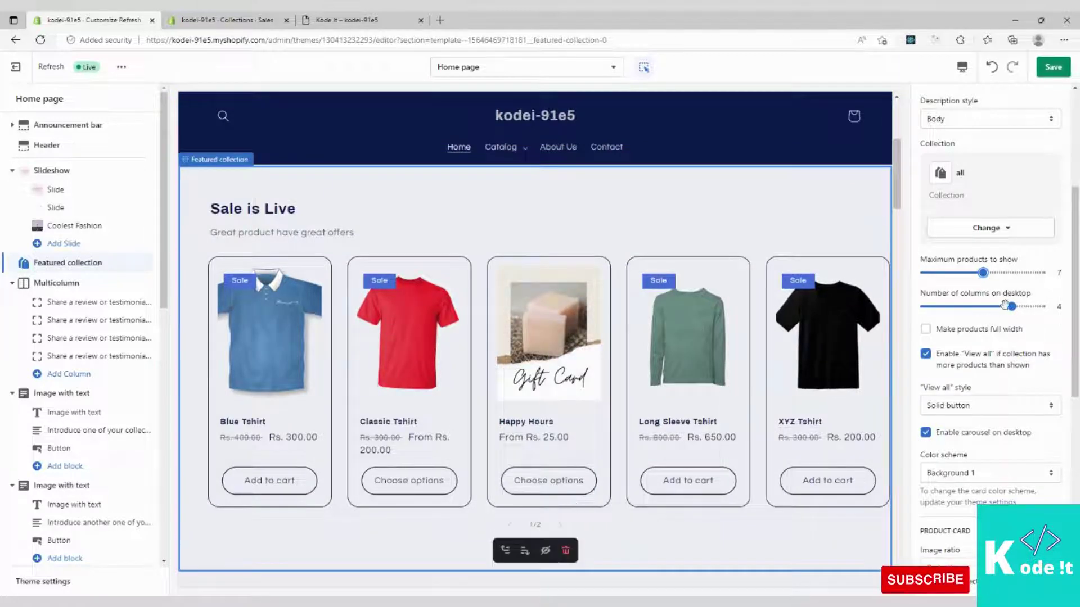
click(1054, 67)
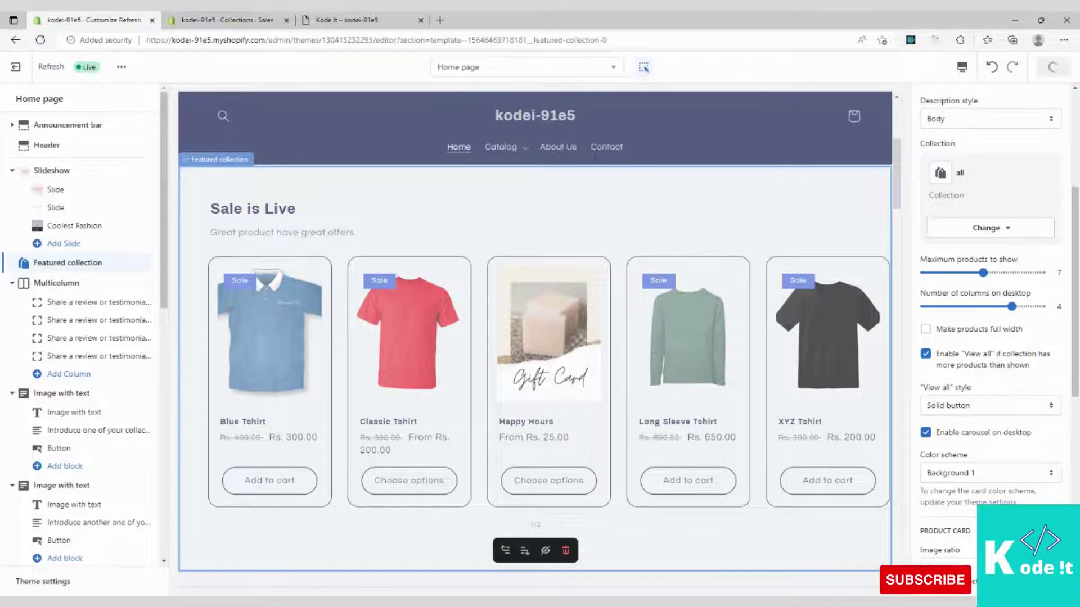
Check the featured collection carousel on the live storefront by sliding it forward and back several times.
key(ctrl+3)
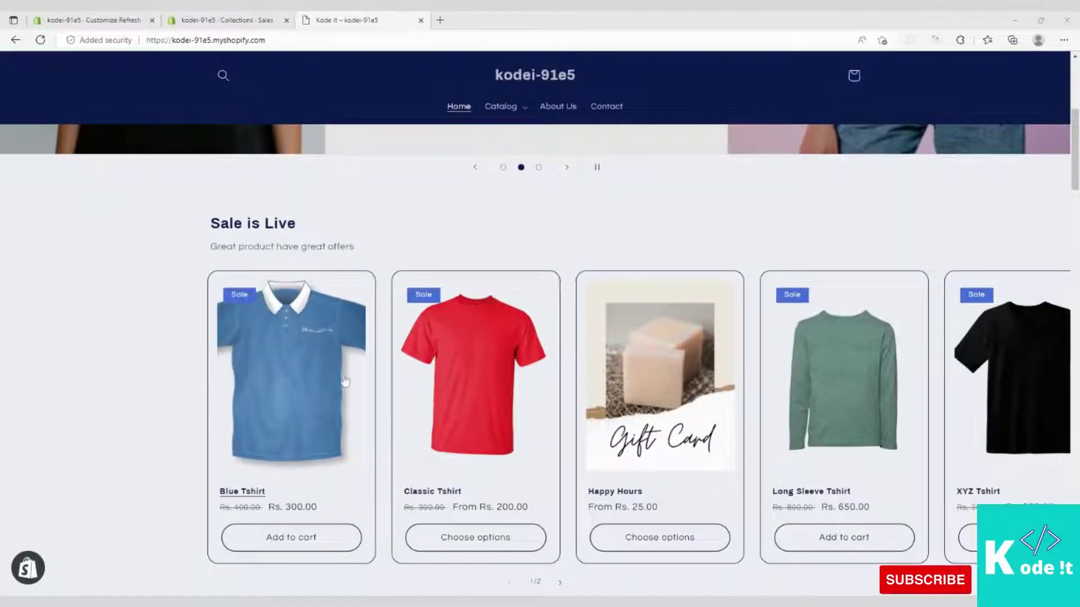
scroll(307, 243, down, 3)
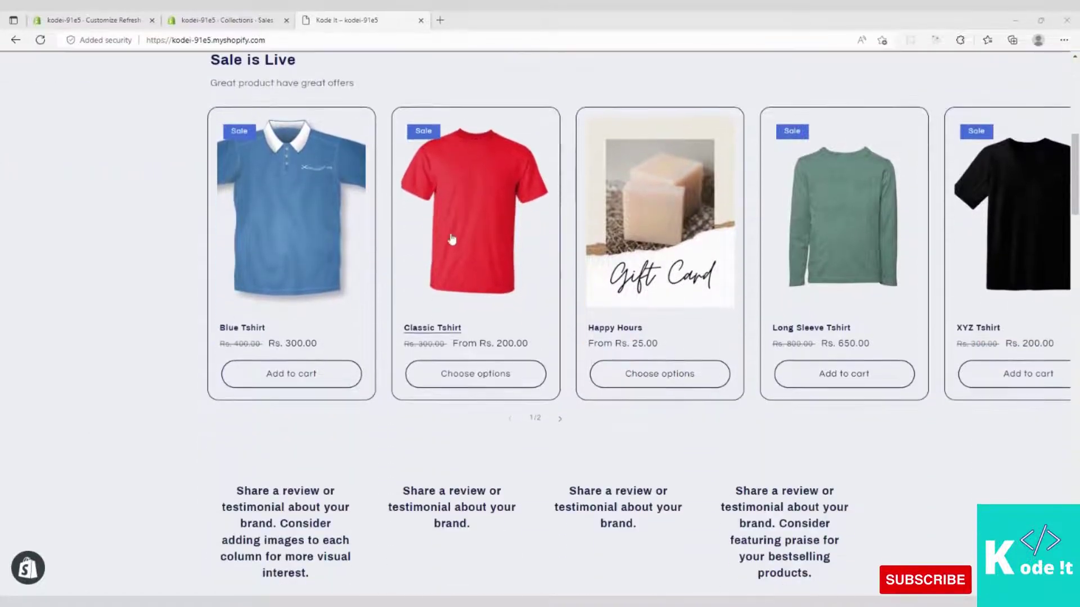
scroll(307, 243, up, 1)
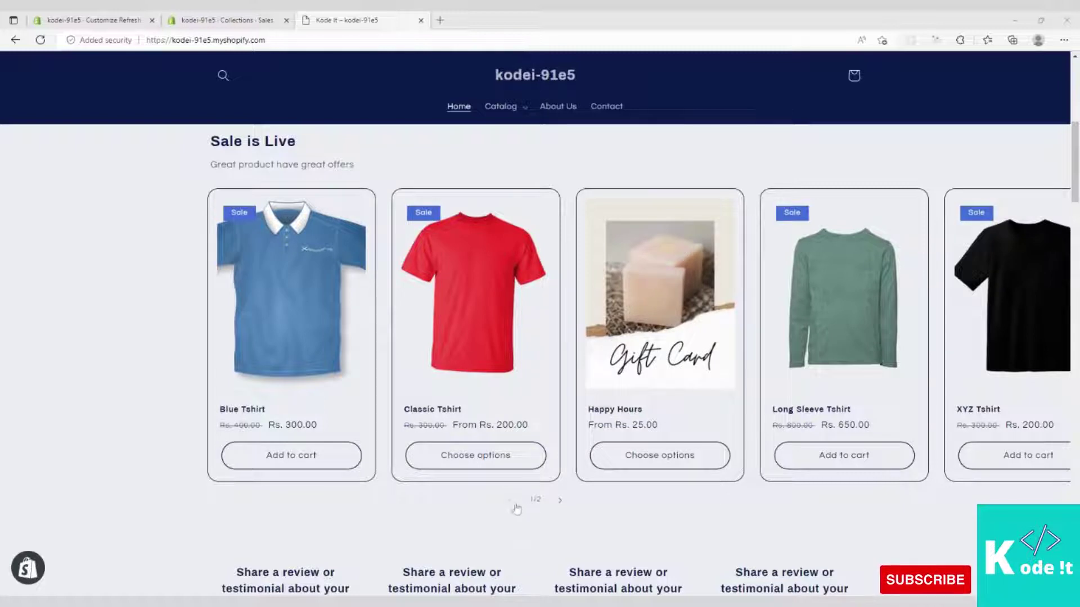
click(560, 500)
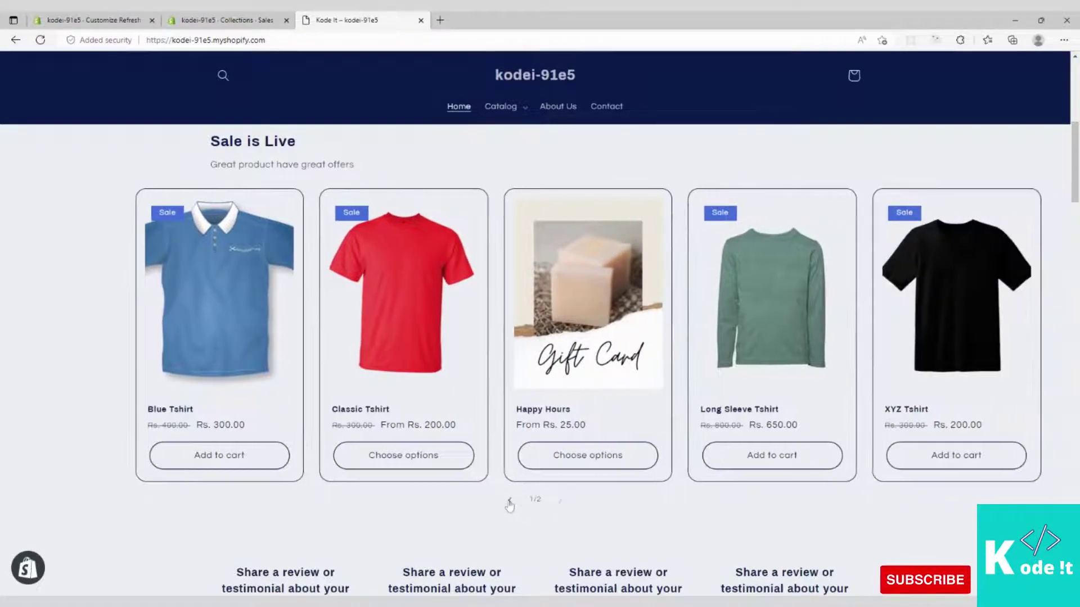
click(509, 502)
click(561, 501)
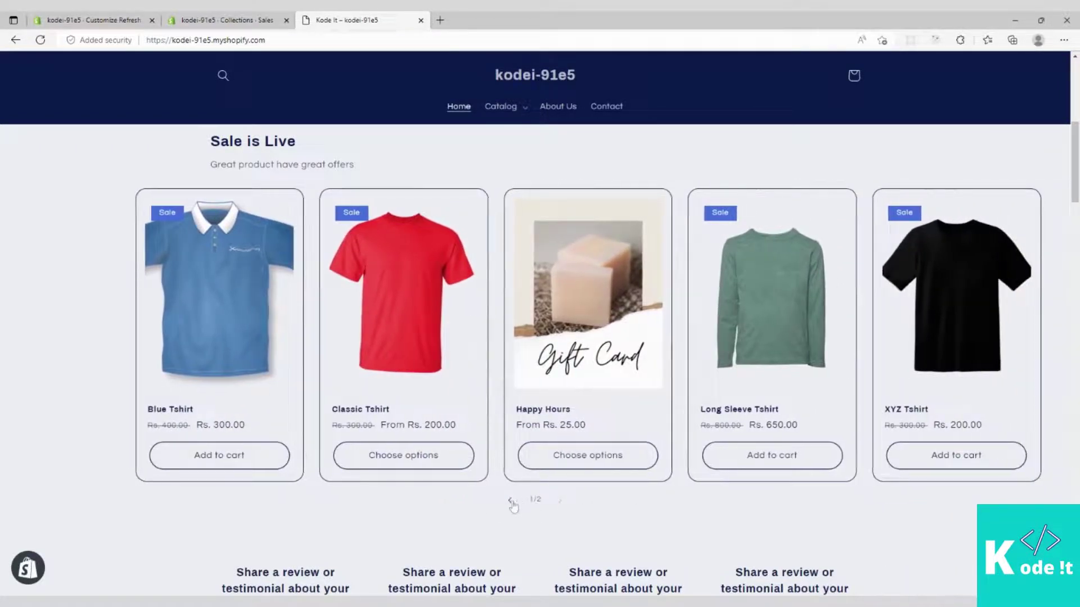
click(509, 501)
click(560, 500)
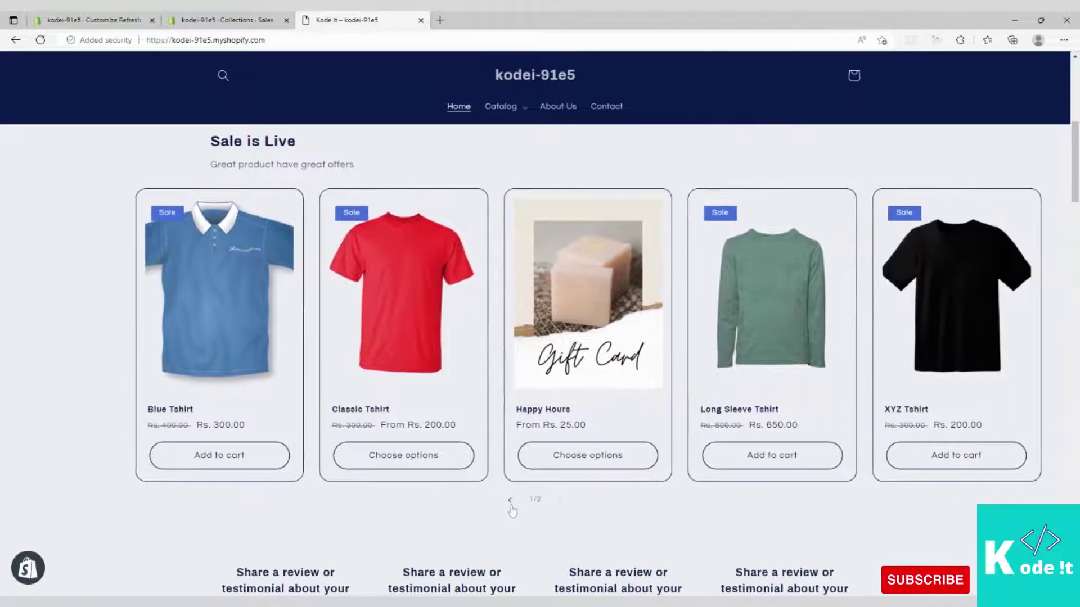
click(509, 501)
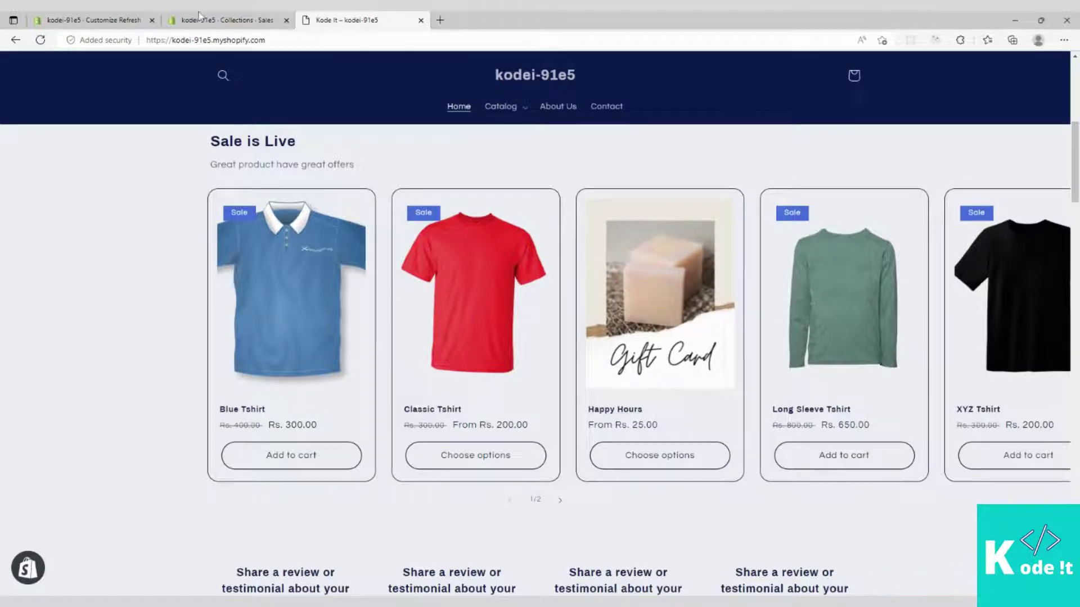
Return to the theme editor, disable the desktop carousel, and set the featured collection to show at most 4 products.
click(223, 19)
click(93, 20)
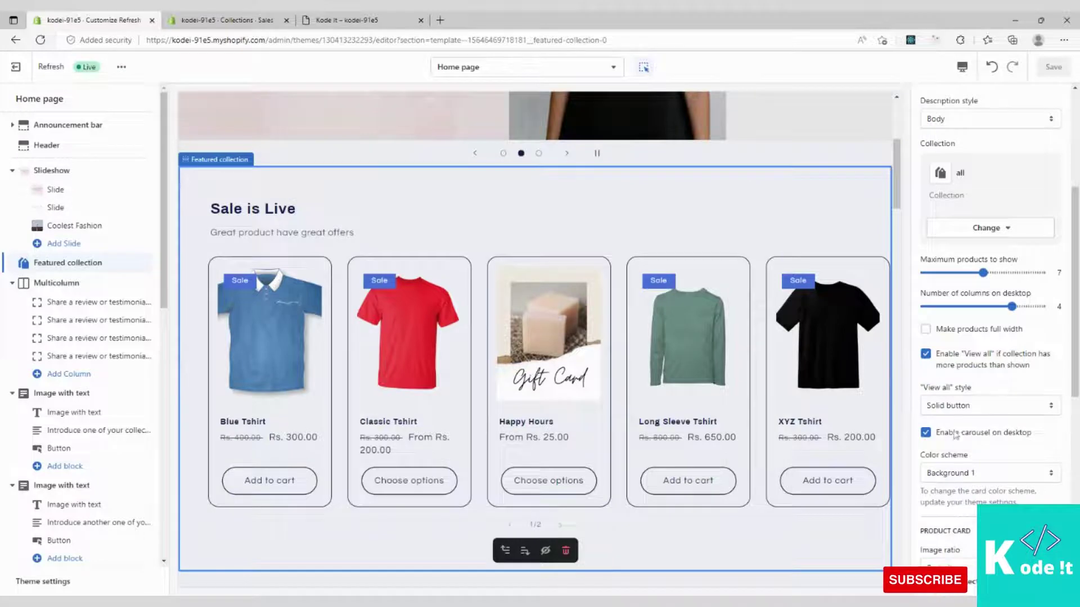
click(928, 431)
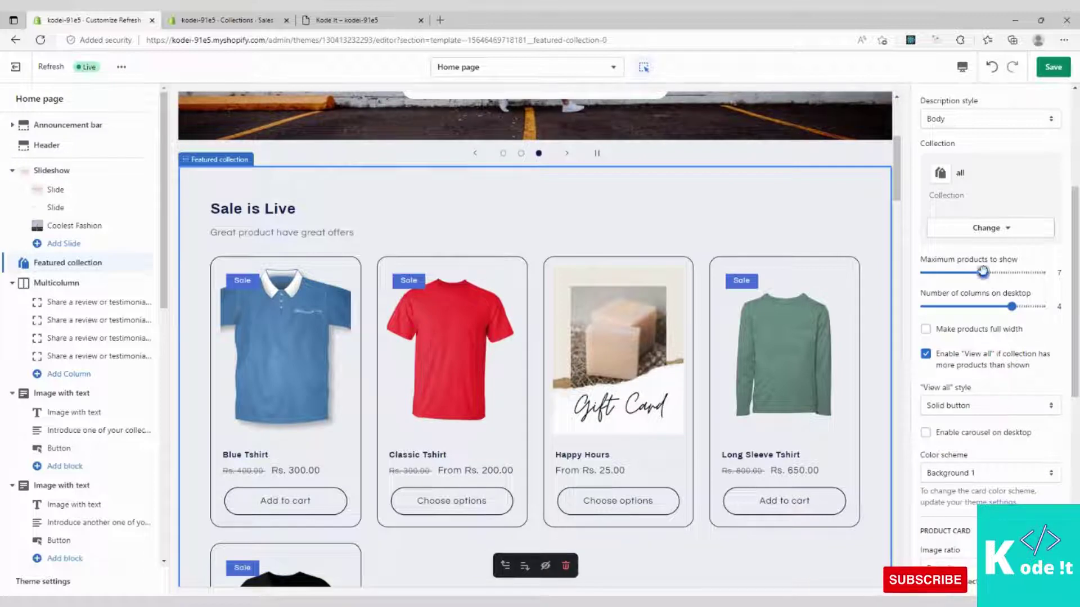
drag(983, 272, 959, 272)
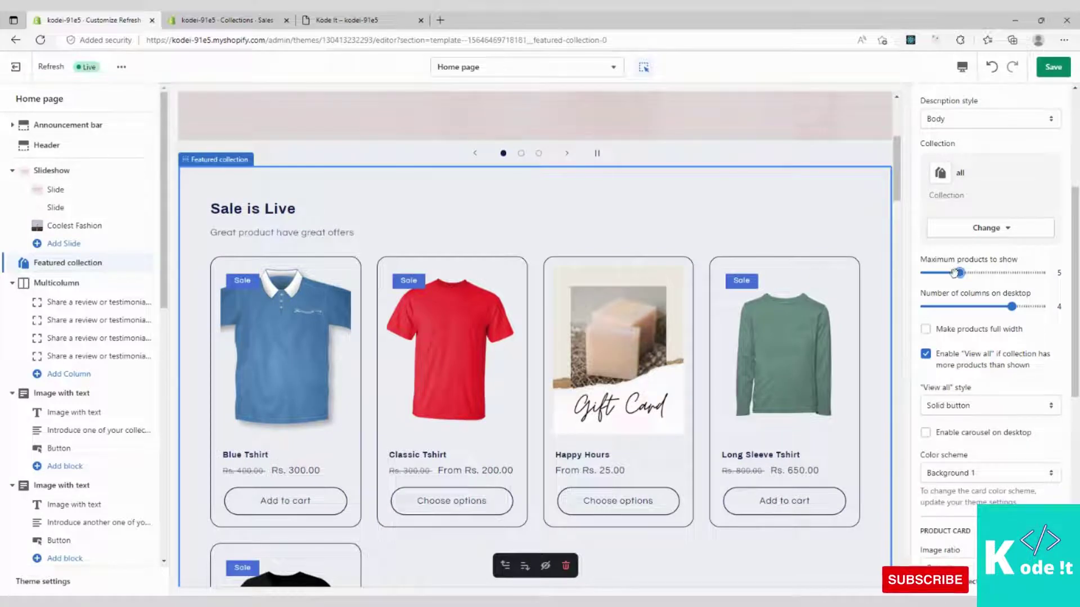
drag(959, 273, 948, 273)
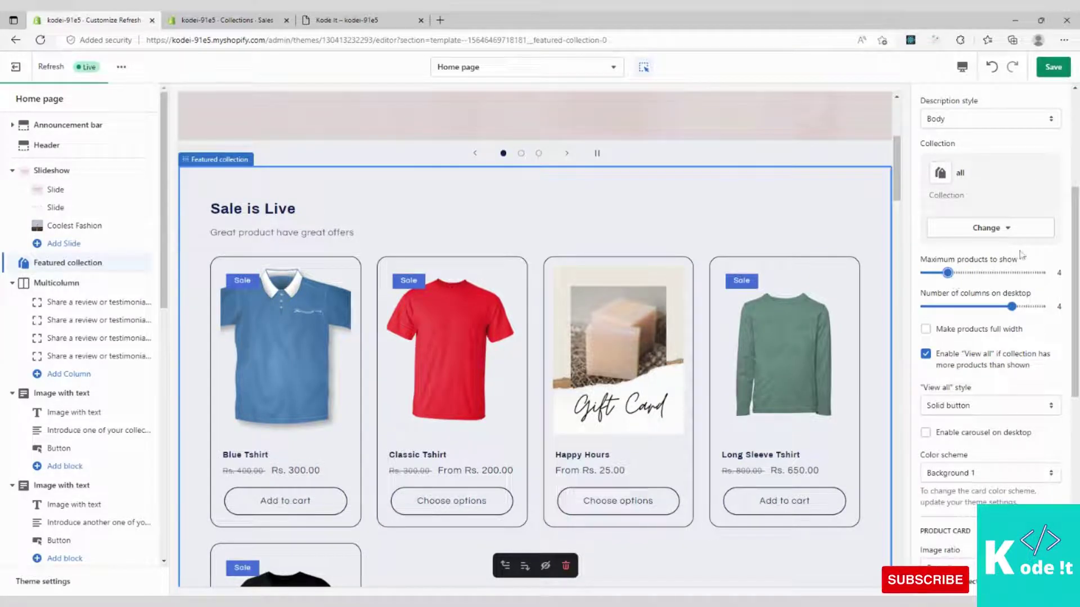
Try the Adapt to image ratio for the featured collection's product cards and set the image ratio to Square.
scroll(1022, 285, down, 2)
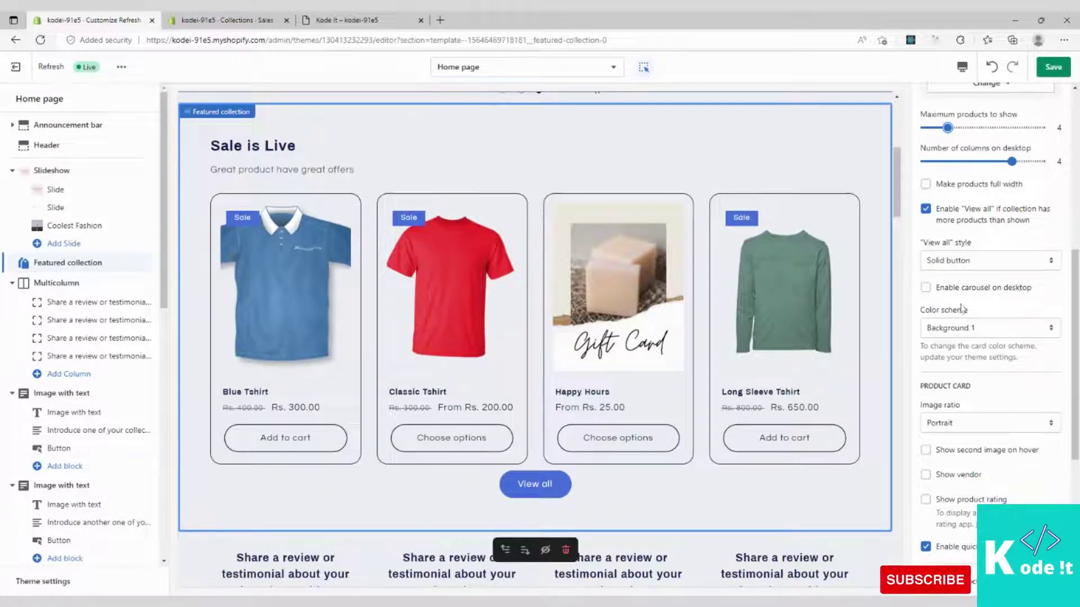
click(955, 333)
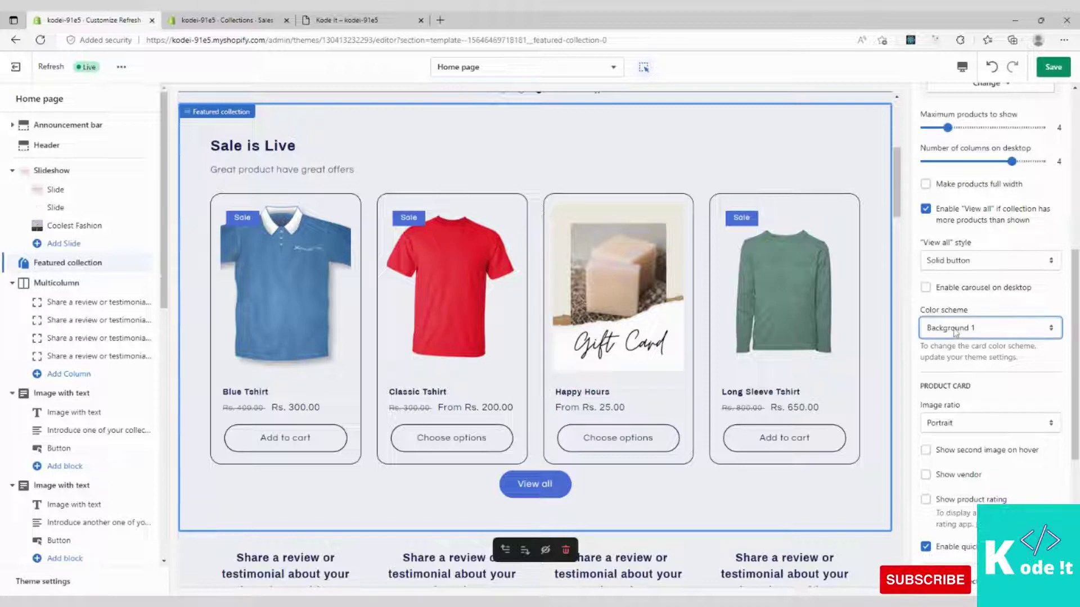
click(934, 307)
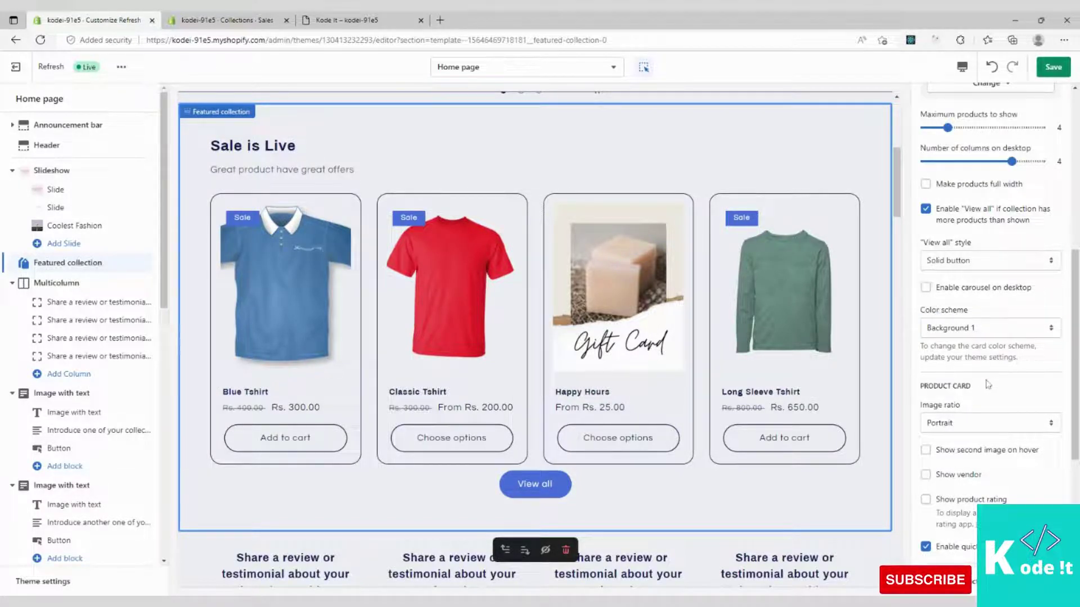
scroll(988, 384, down, 2)
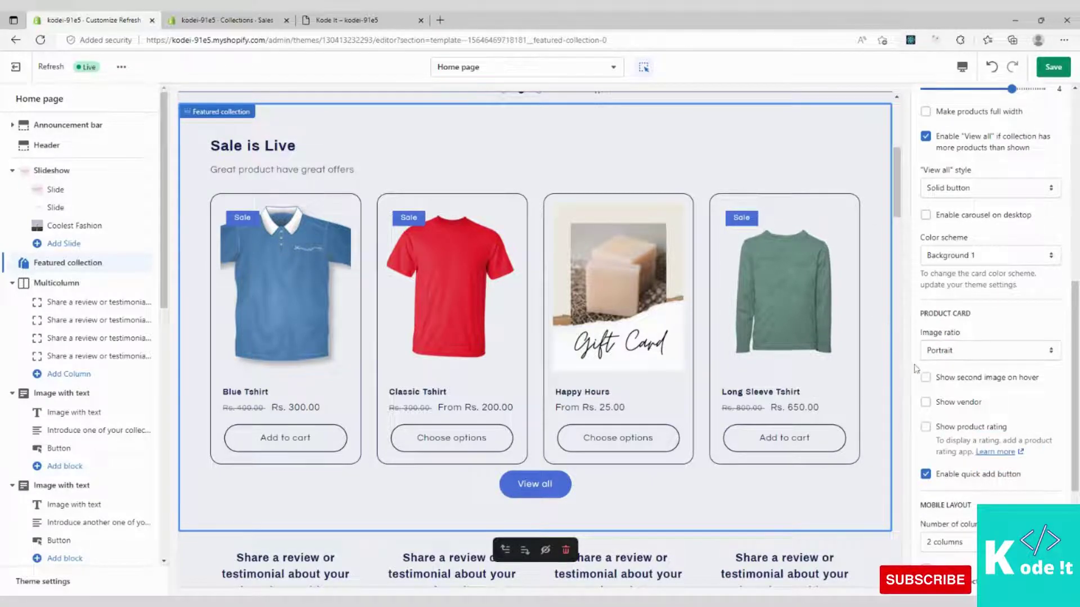
click(949, 353)
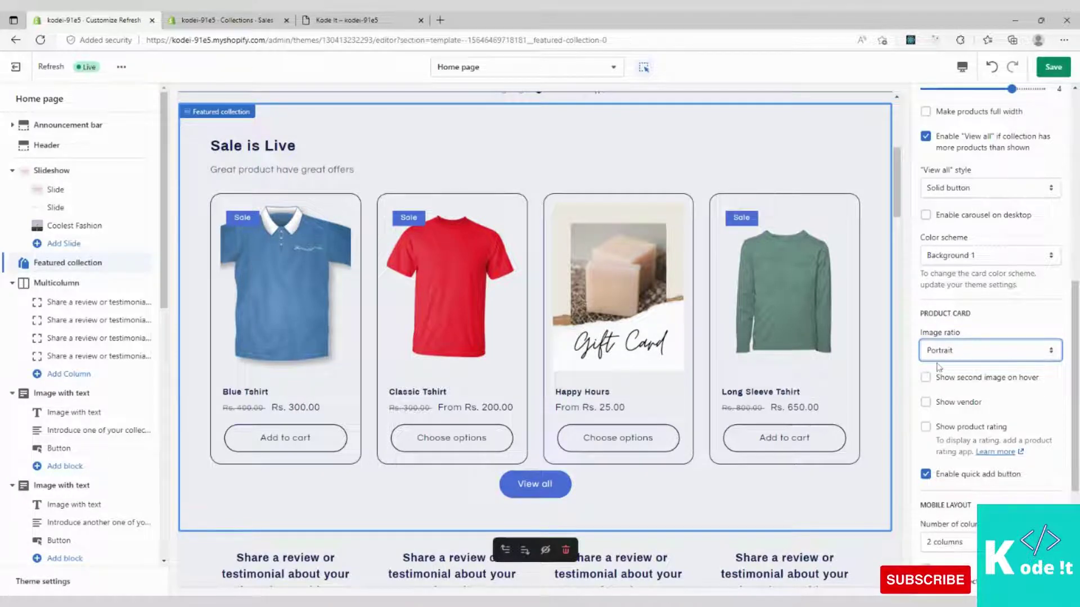
key(Up)
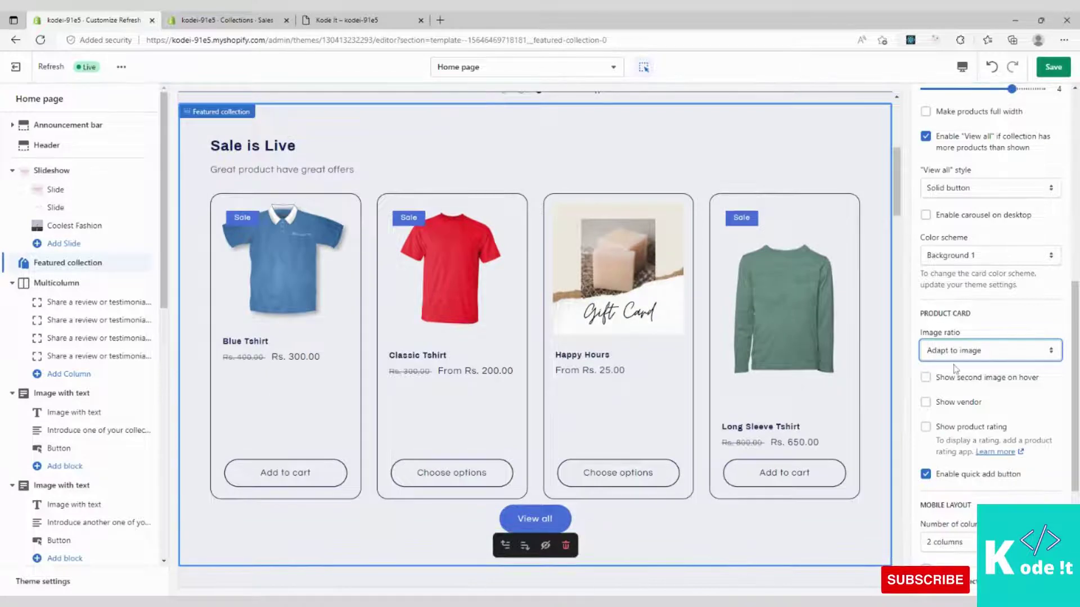
click(948, 387)
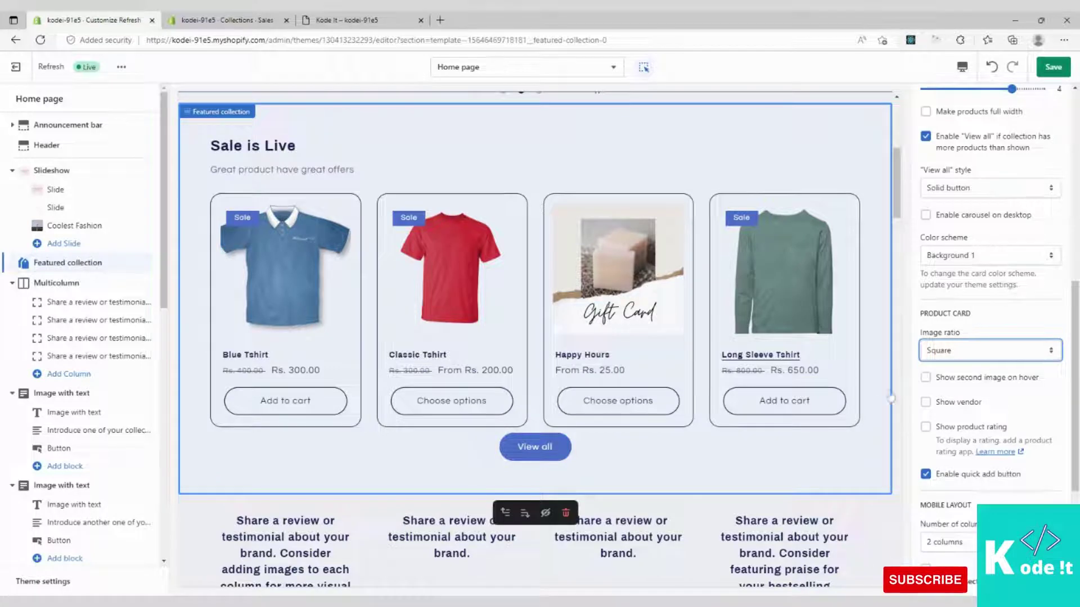
Enable the second image on hover for the product cards, save, and check the result on the live storefront.
click(945, 379)
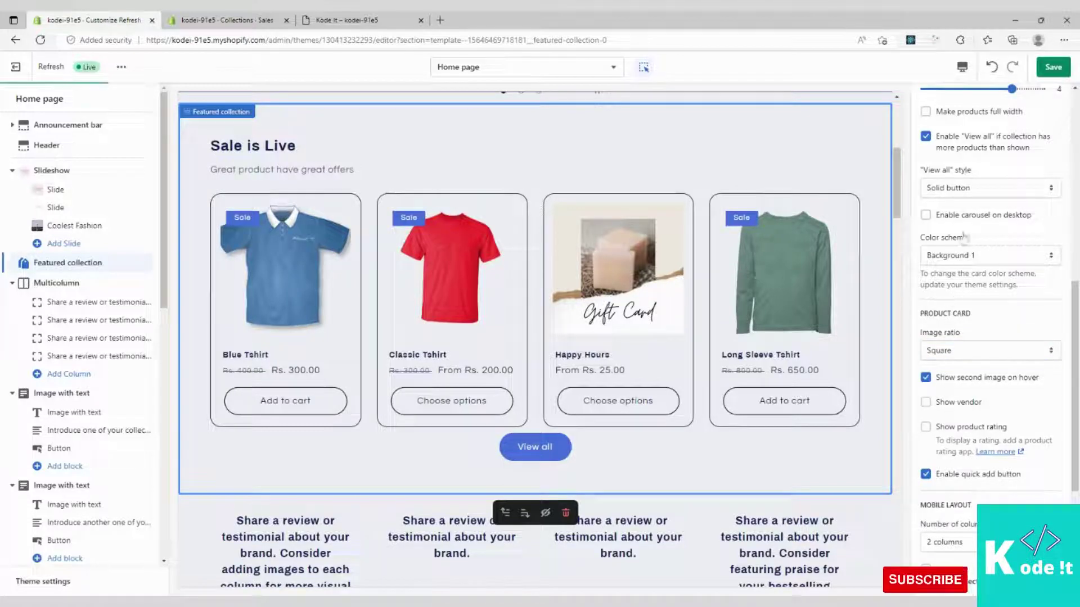
click(1052, 72)
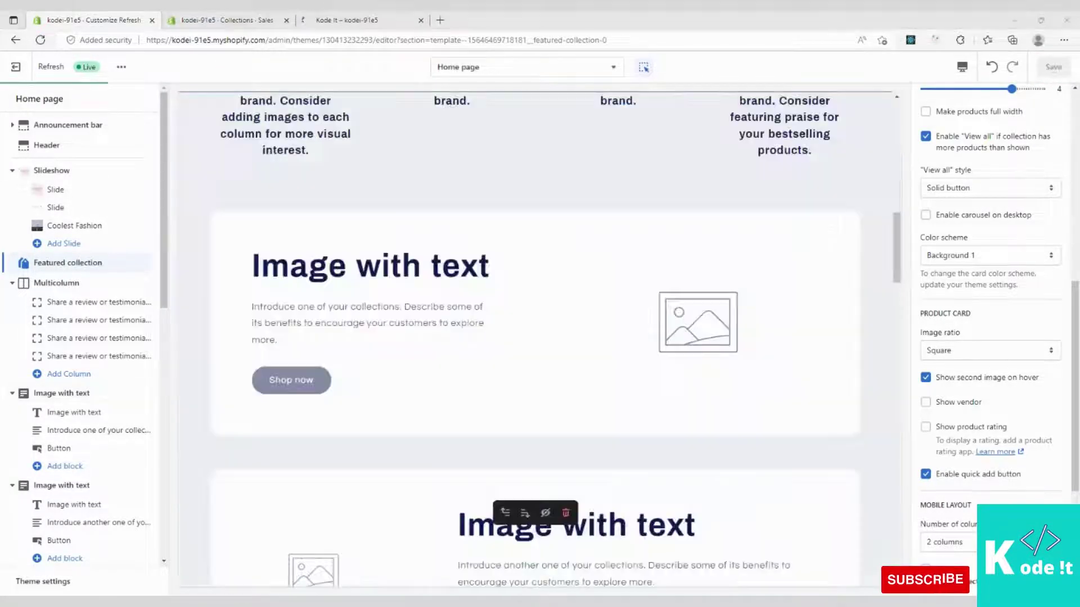
click(338, 17)
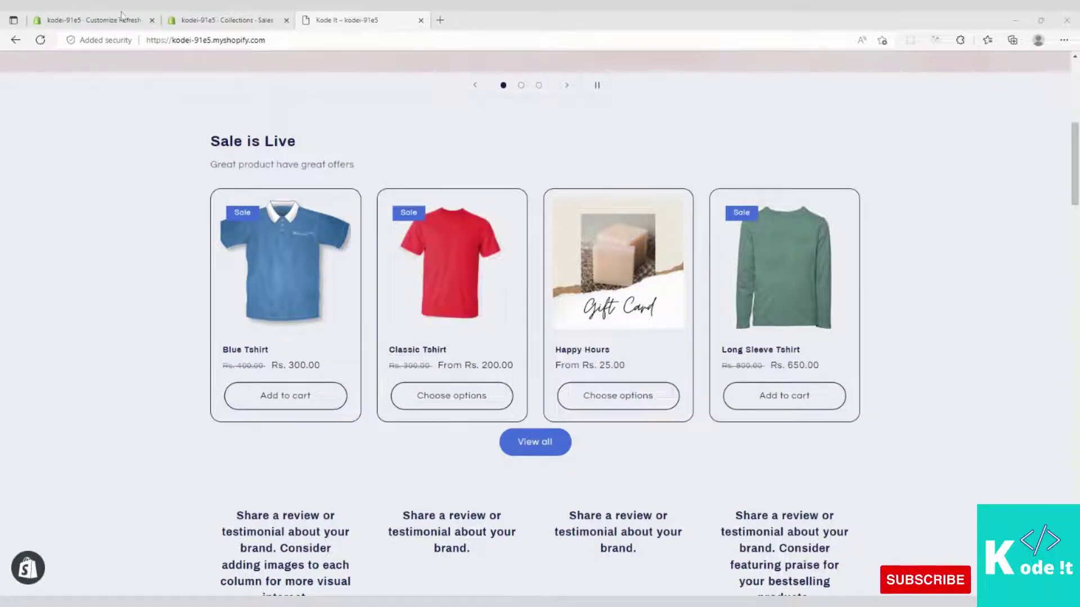
key(ctrl+1)
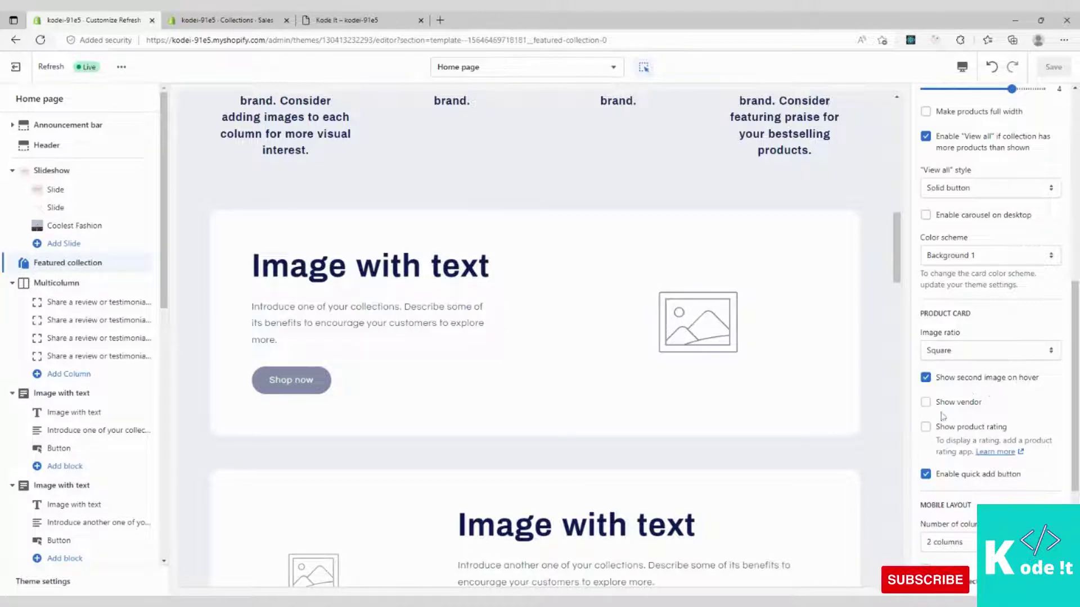
Show the vendor on the featured collection's product cards in the theme editor.
scroll(723, 332, down, 1)
scroll(723, 335, up, 9)
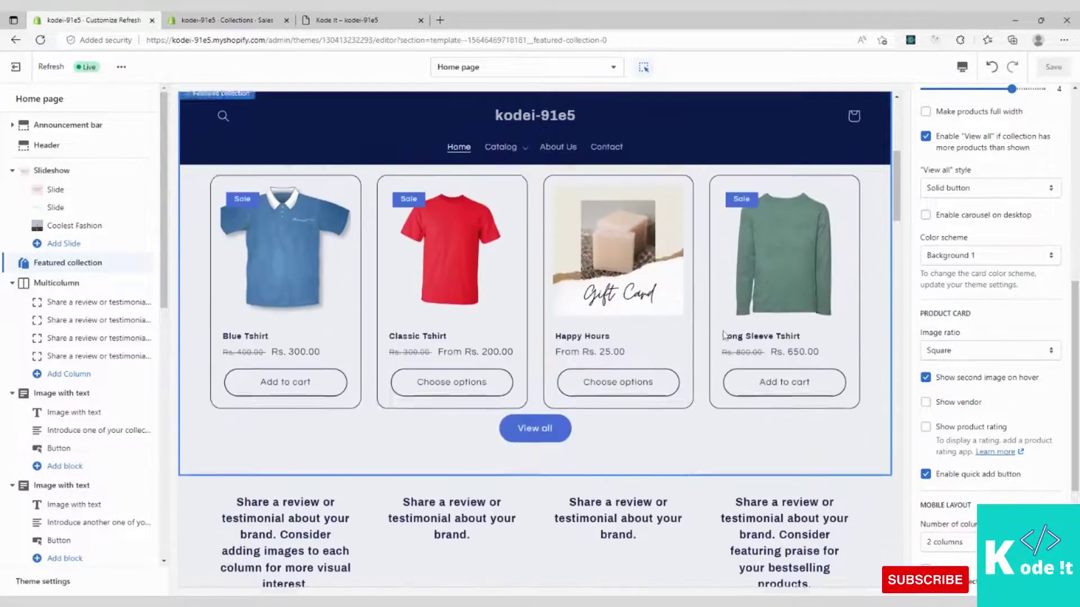
click(926, 402)
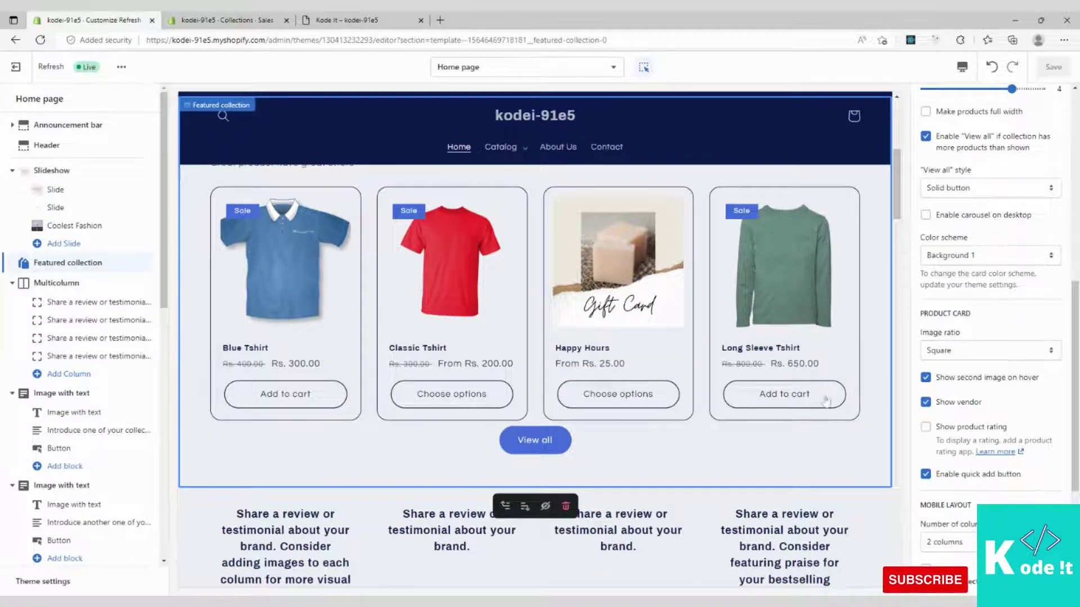
mouse_move(383, 355)
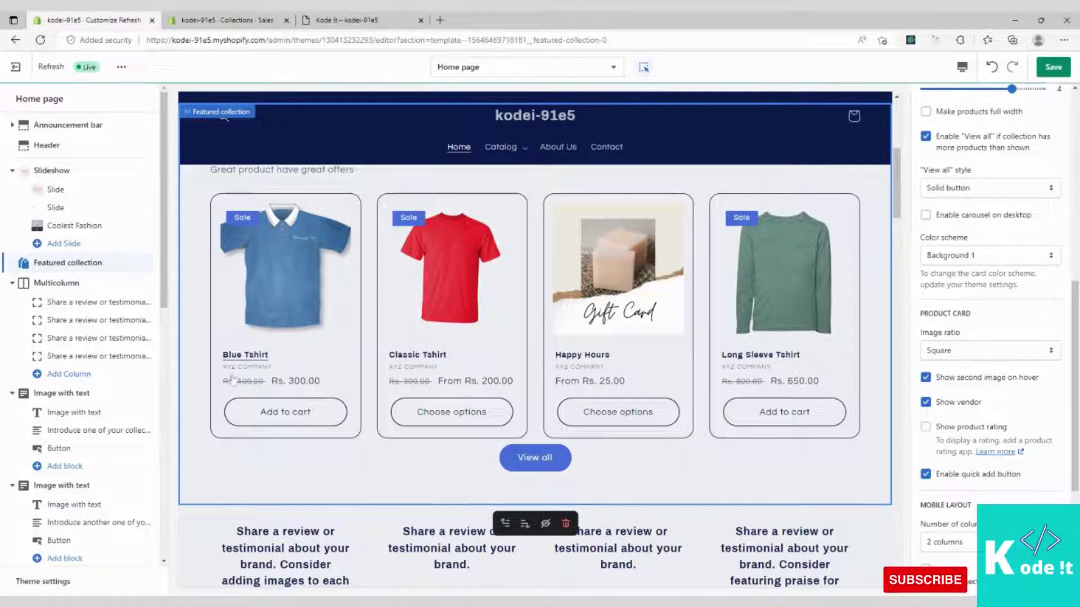
click(925, 377)
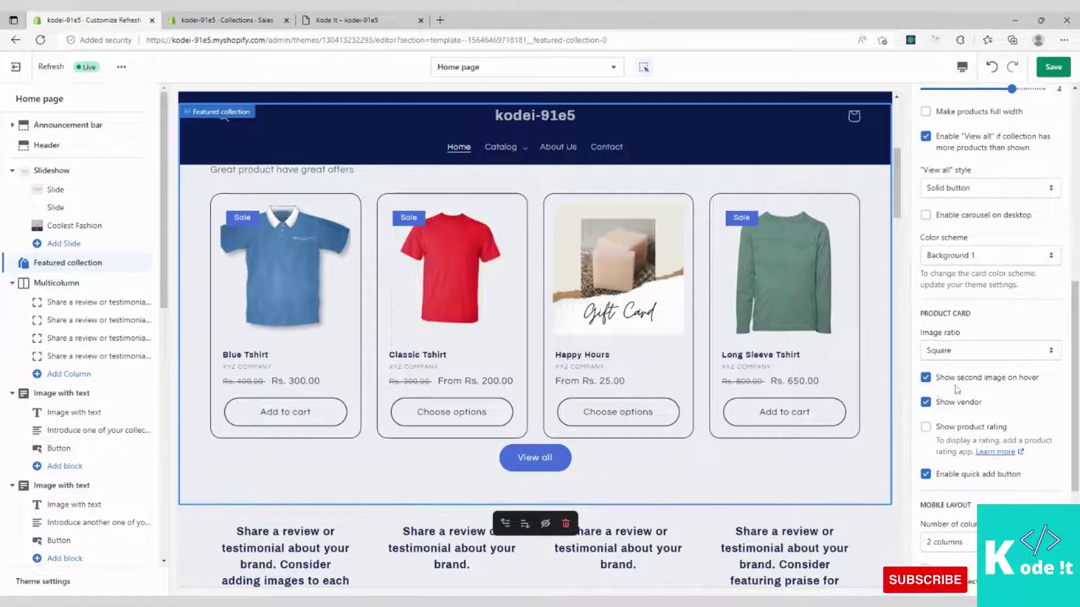
Try the product cards without the quick add button and enable the button again.
scroll(973, 374, down, 2)
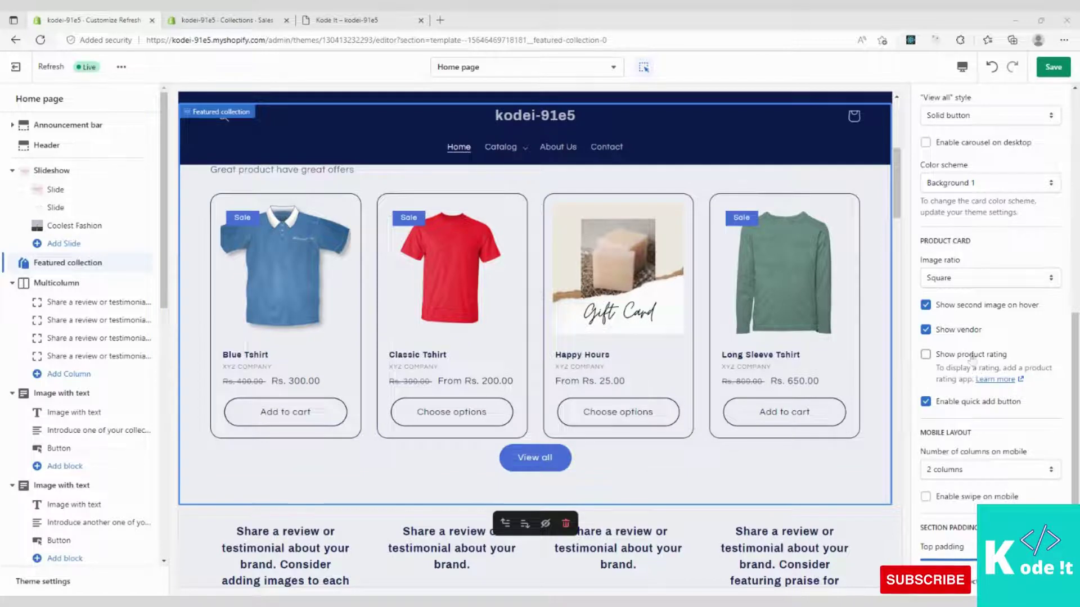
scroll(967, 360, down, 1)
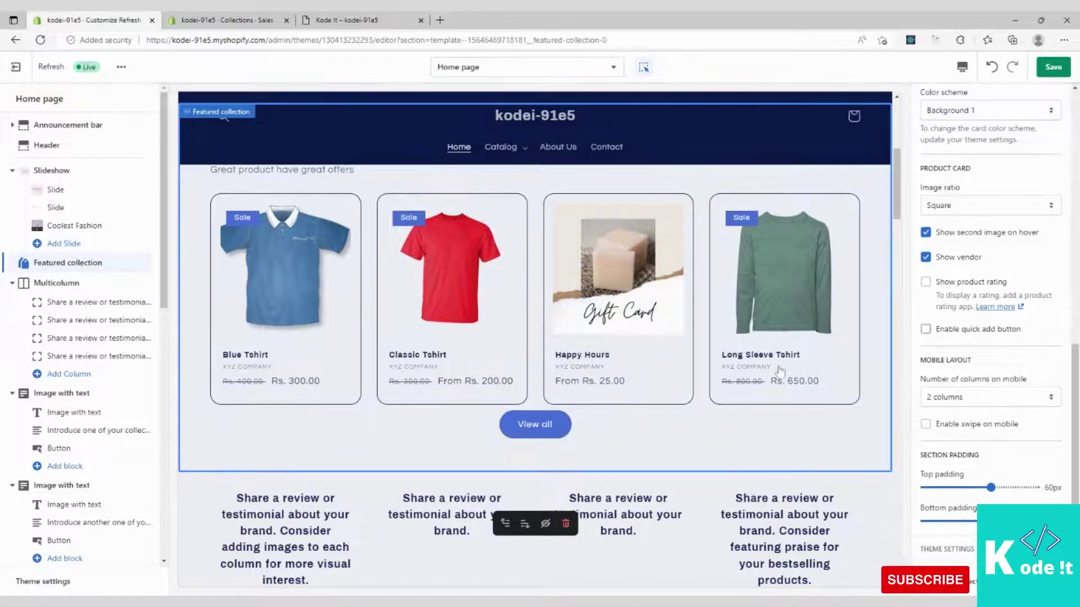
click(995, 329)
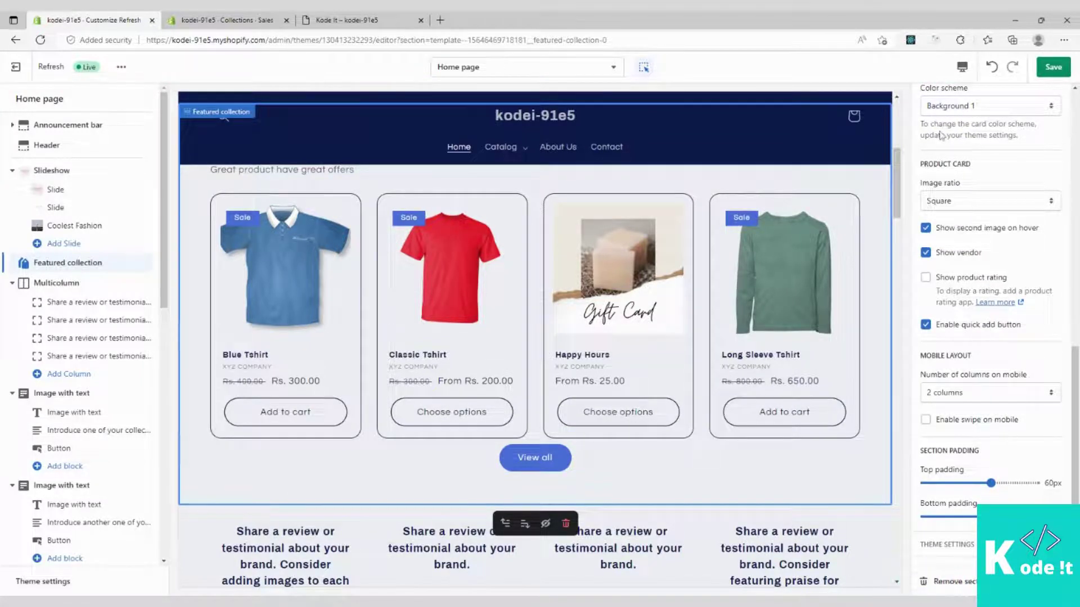
Preview the home page in the mobile view and set the featured collection's number of columns on mobile to 1 column.
click(962, 67)
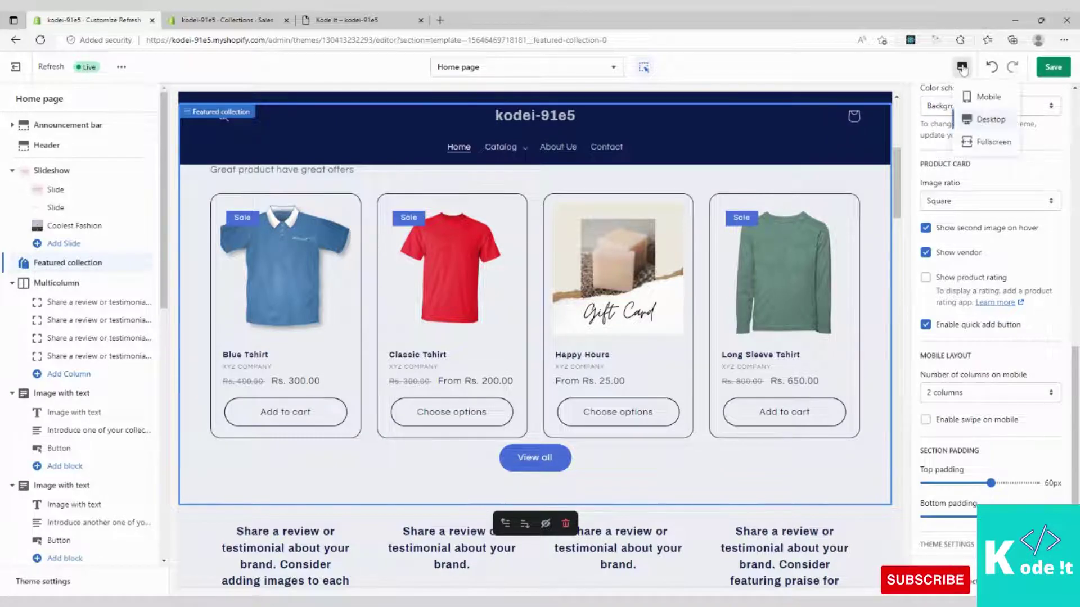
click(982, 99)
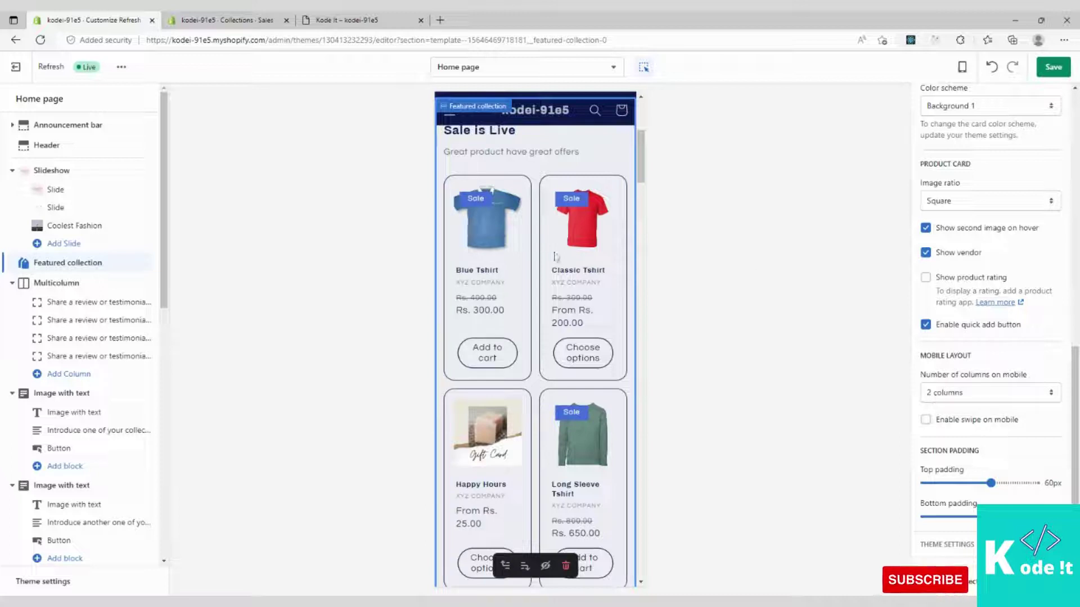
click(962, 393)
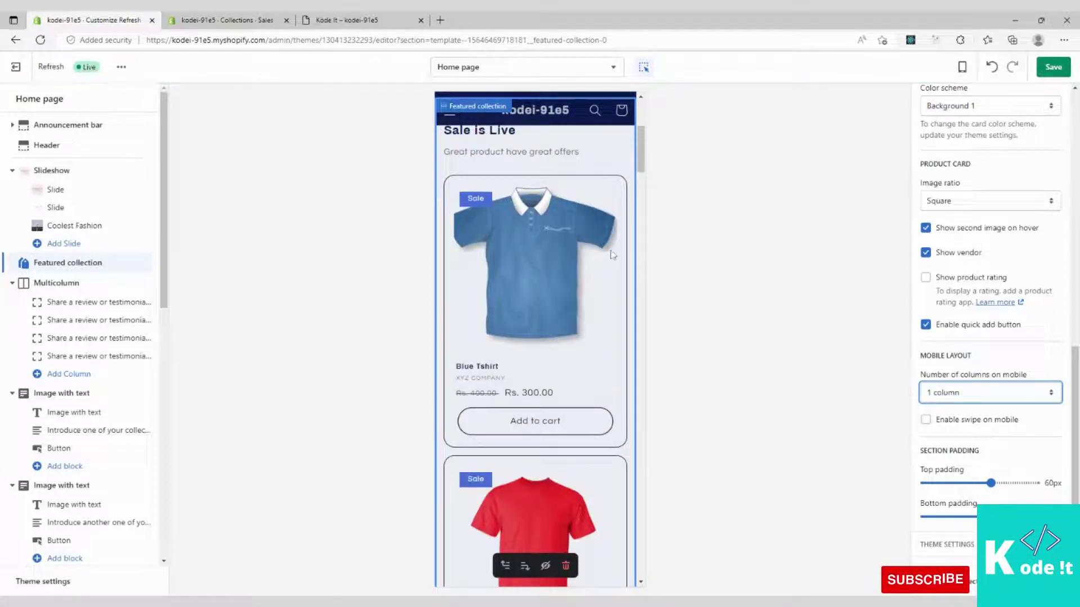
Enable swipe on mobile for the featured collection and page forward and back through its products in the preview.
click(946, 427)
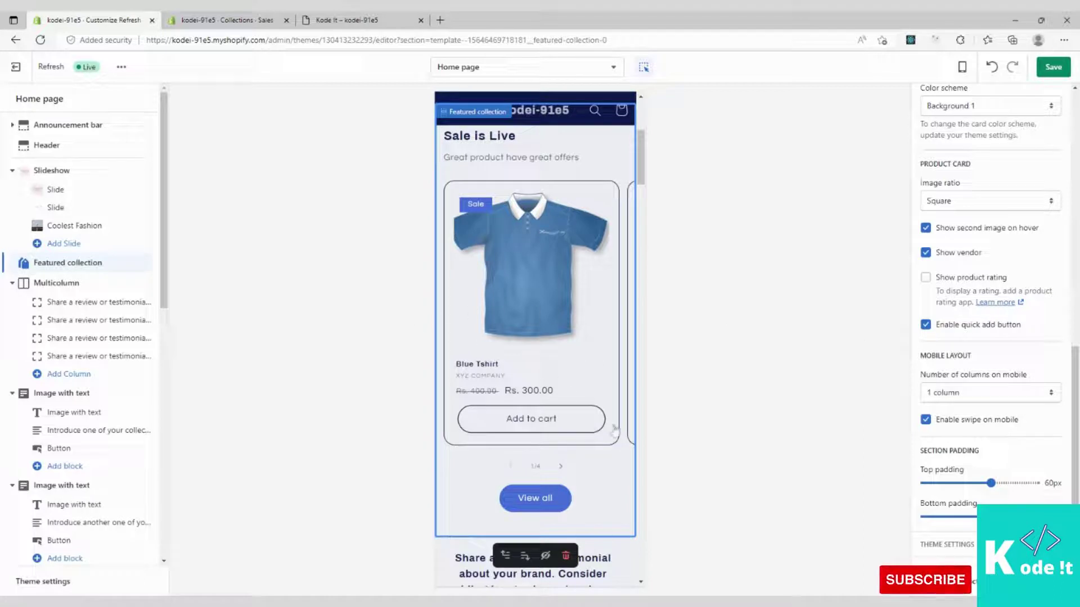
click(561, 467)
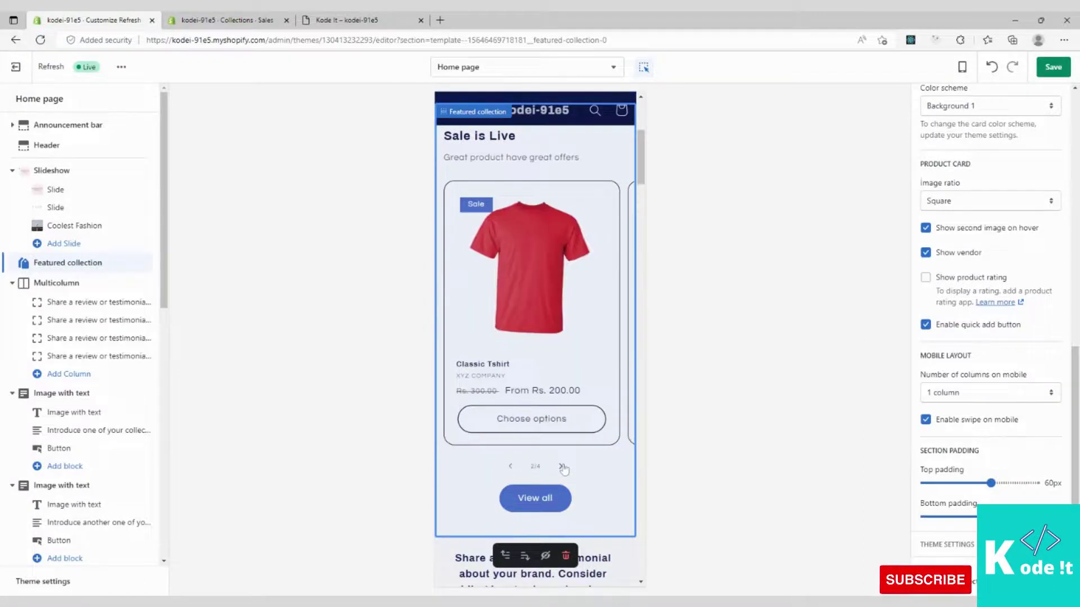
click(561, 467)
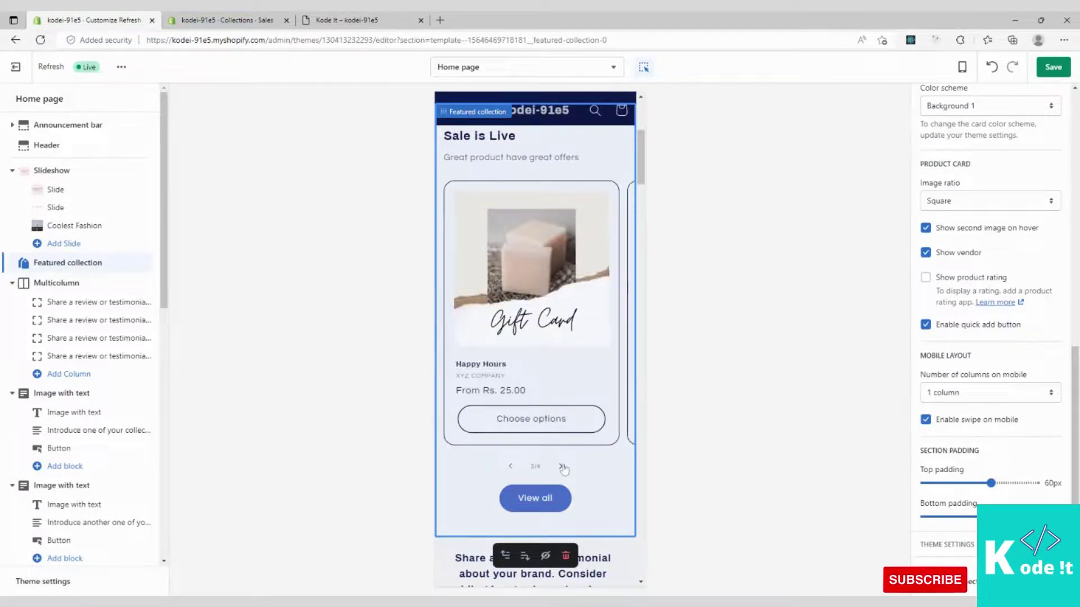
click(510, 467)
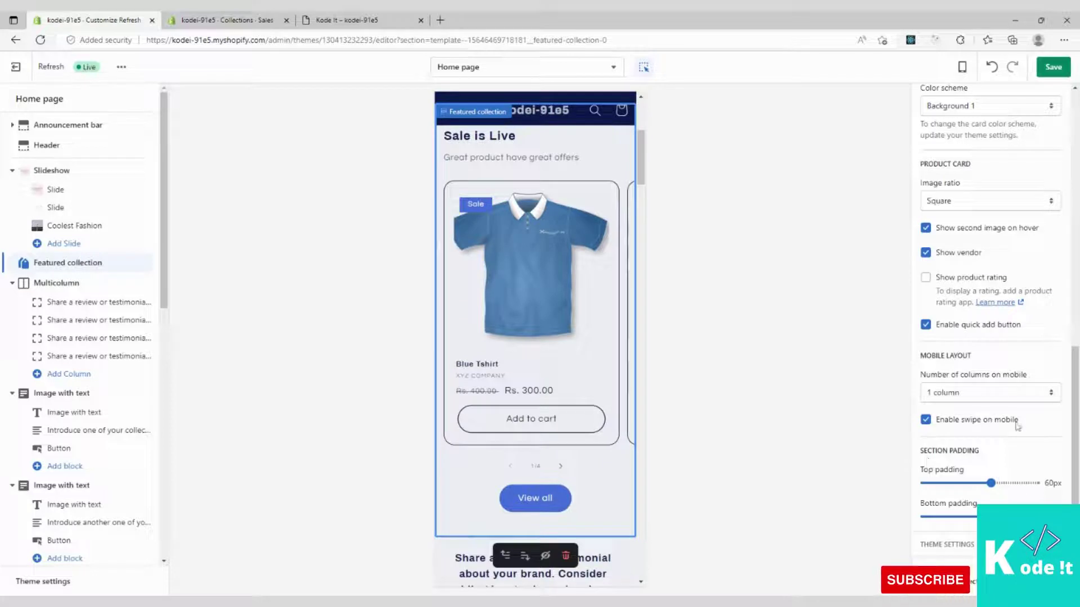
In the desktop preview, set the featured collection's top padding to 40px and reduce its bottom padding.
click(963, 67)
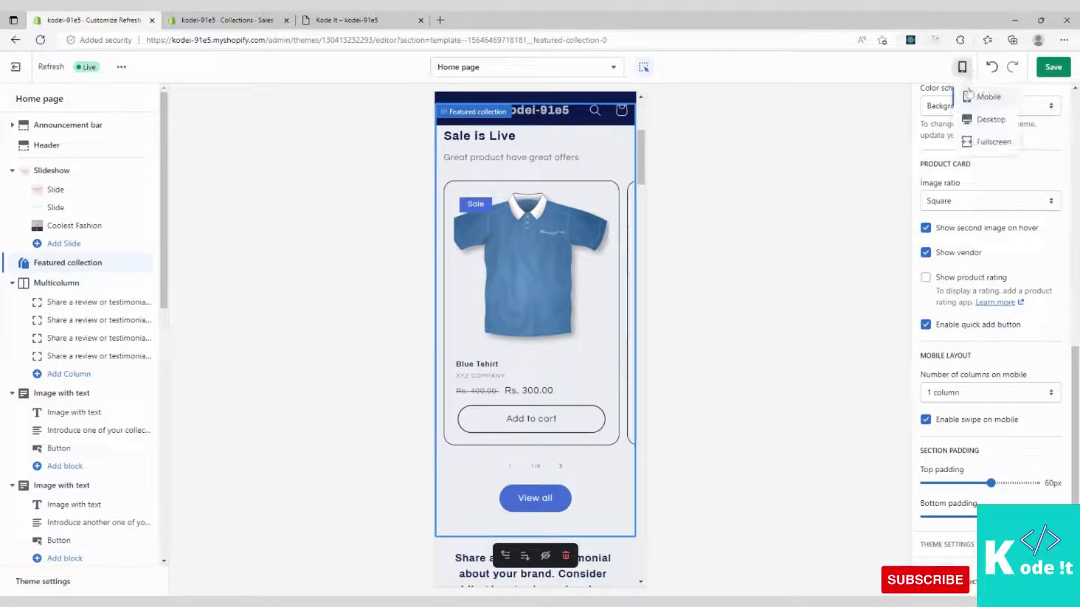
click(984, 120)
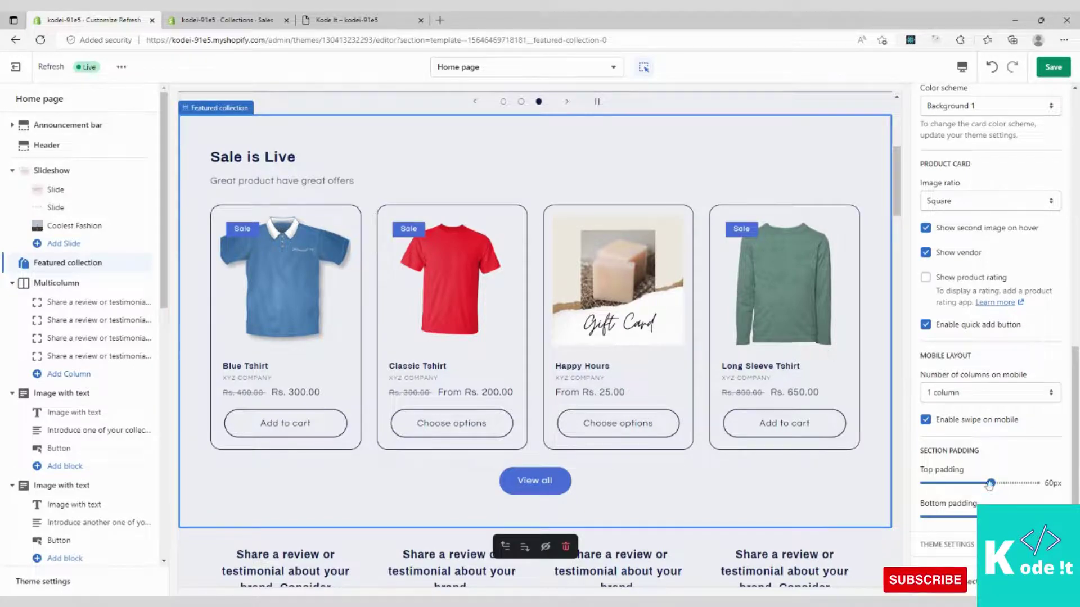
drag(990, 483, 968, 483)
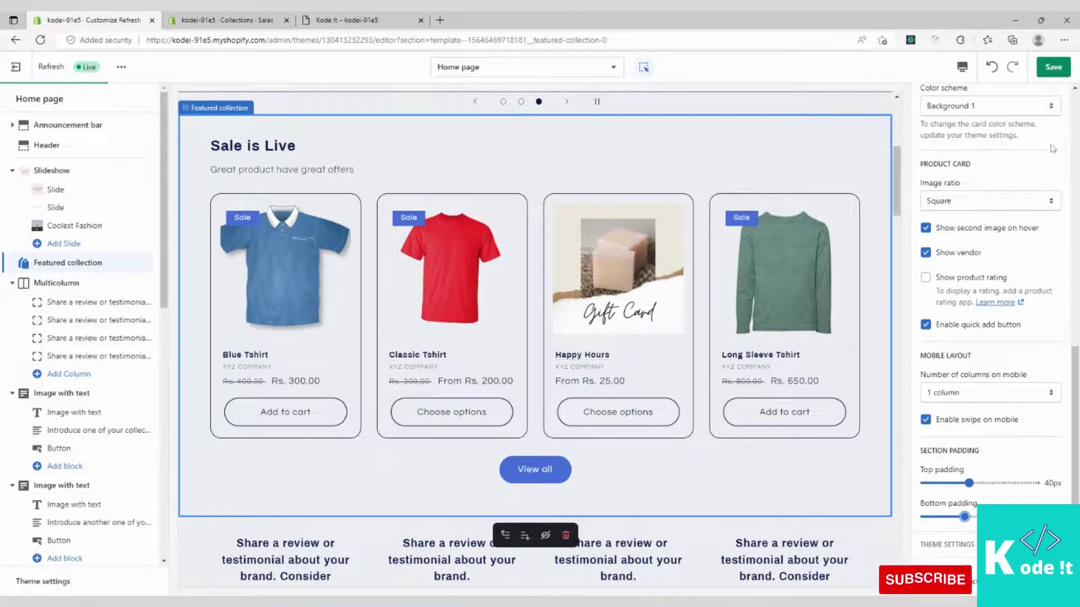
Save the theme changes and reload the live storefront to check the featured collection section.
click(1055, 73)
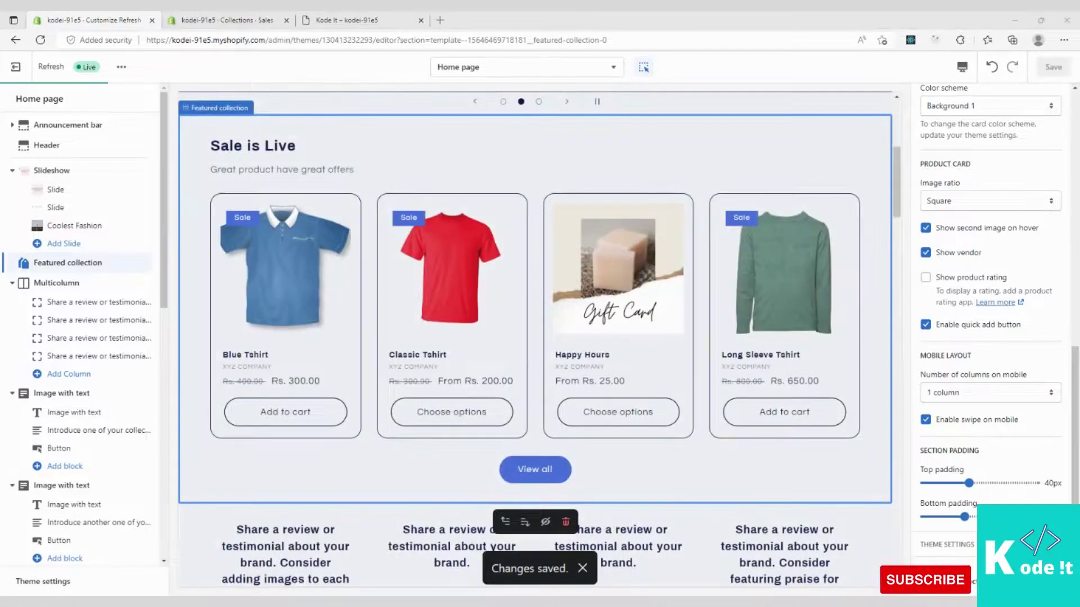
click(344, 17)
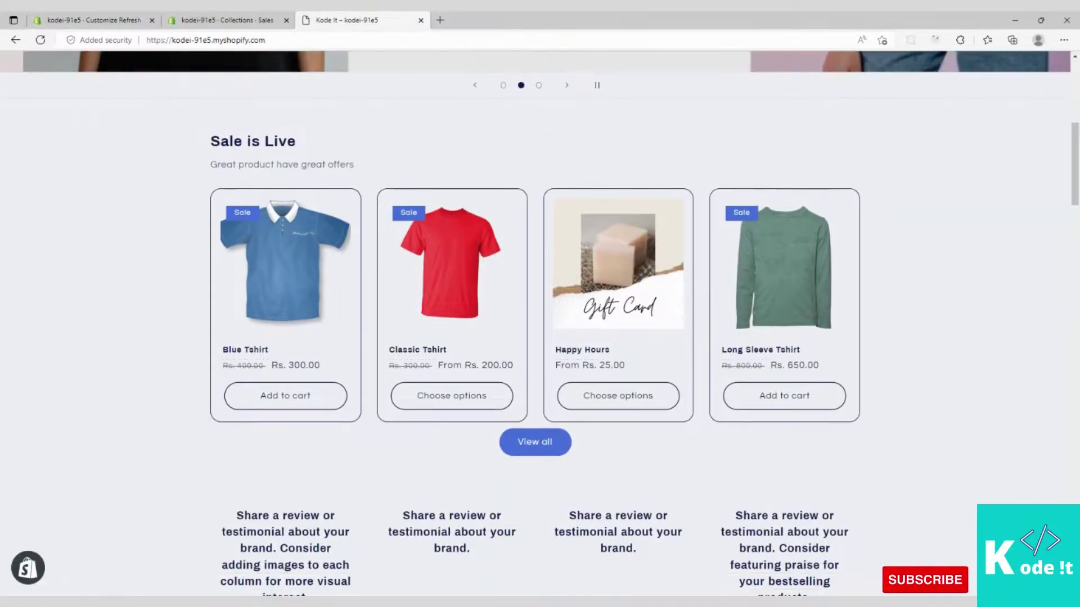
click(40, 41)
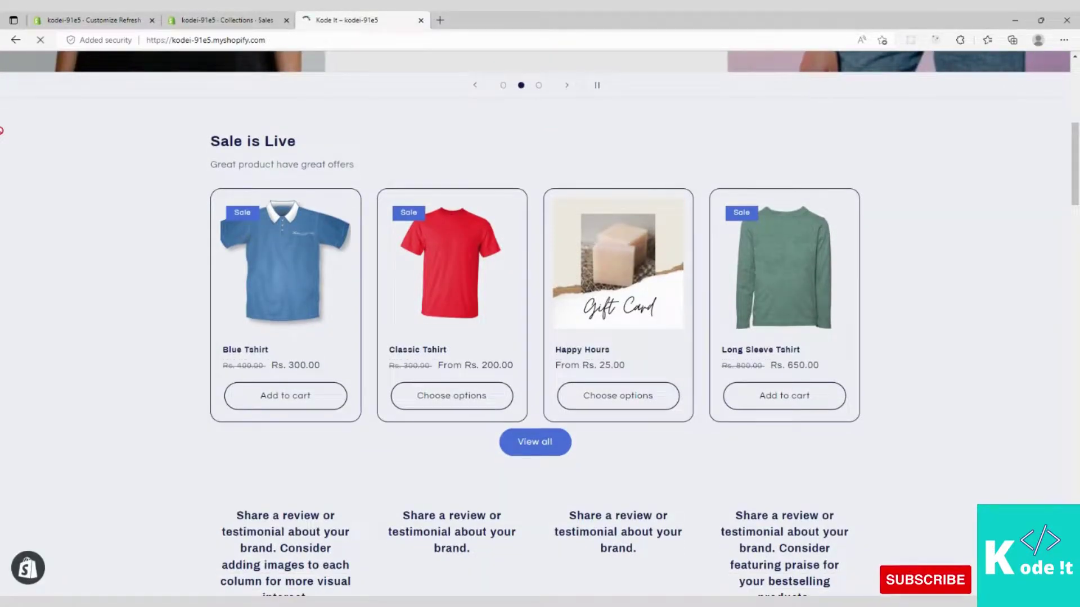